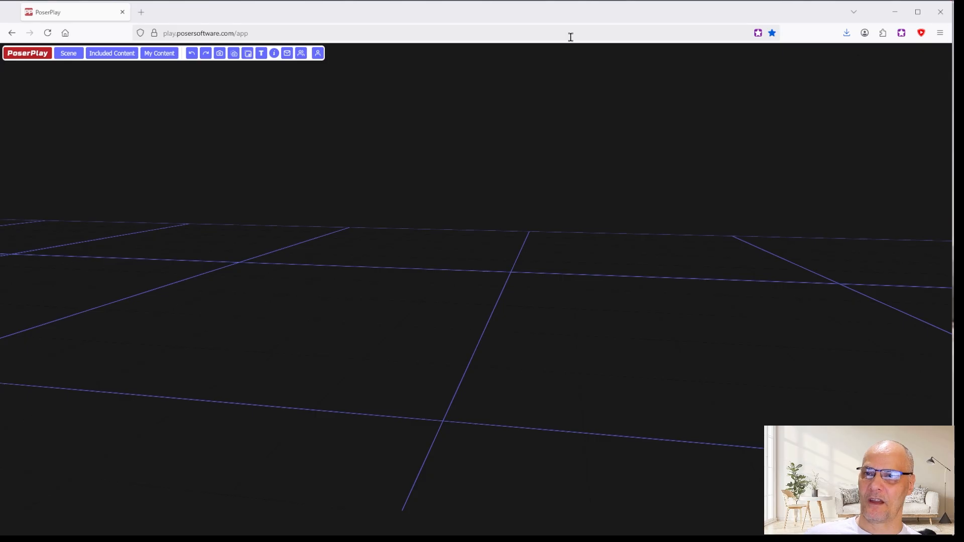
Look over the scene options, and browse the included content library of backgrounds, models and poses.
click(74, 53)
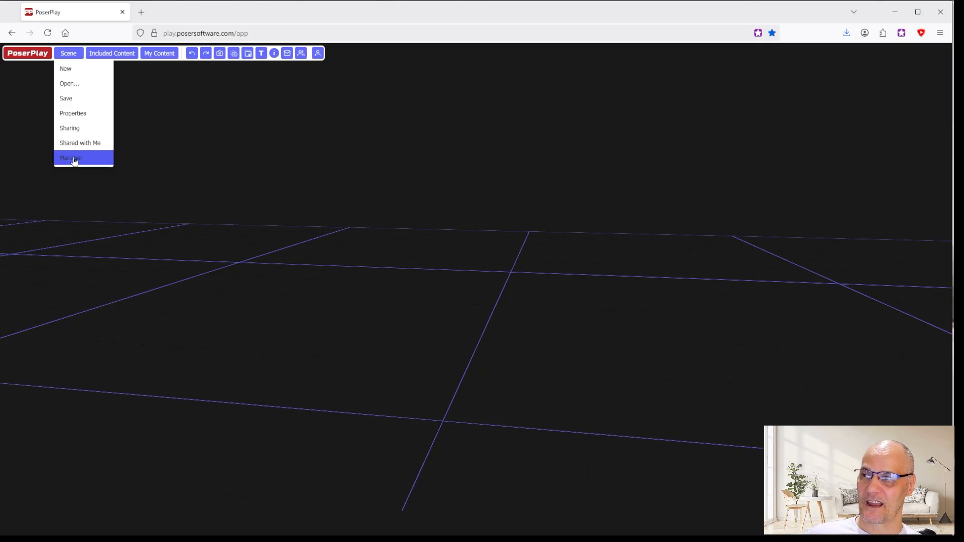
click(115, 57)
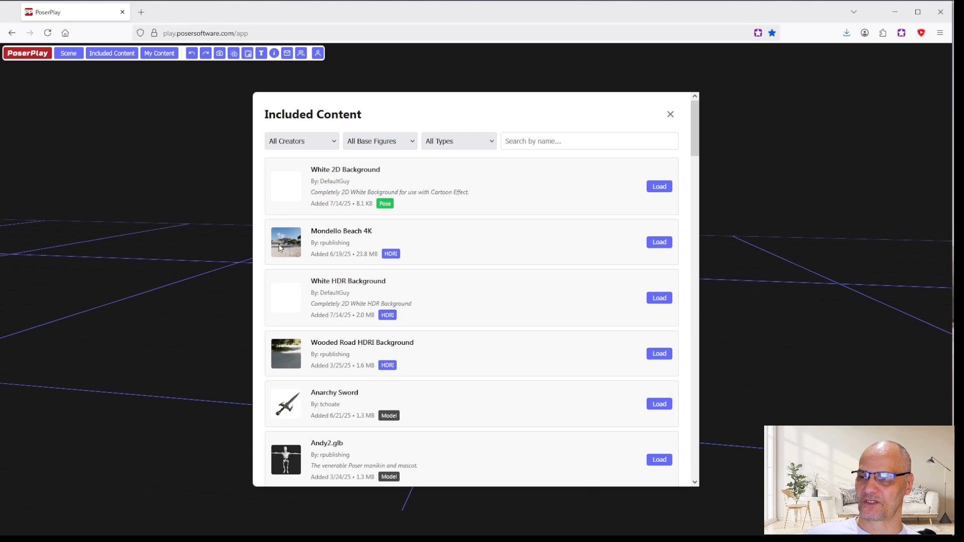
scroll(374, 358, down, 10)
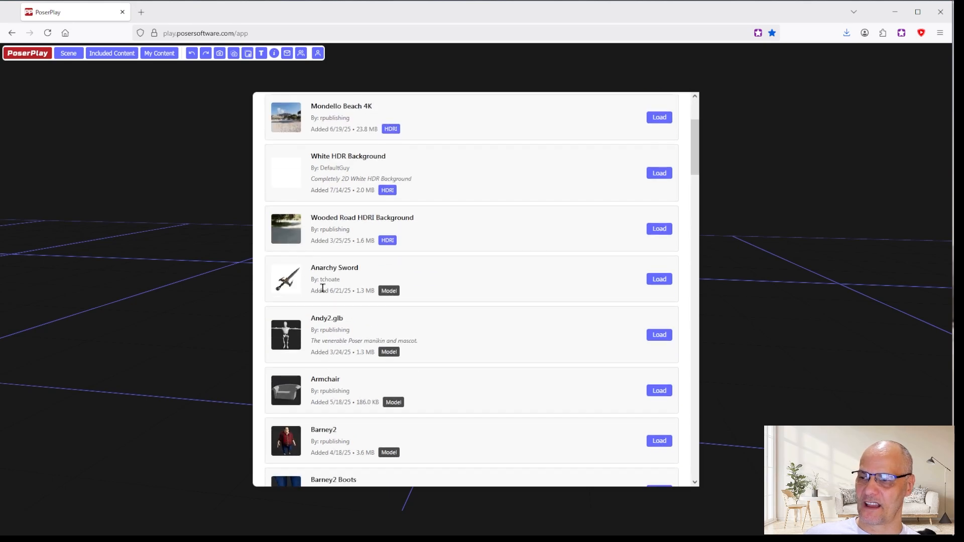
scroll(374, 269, up, 5)
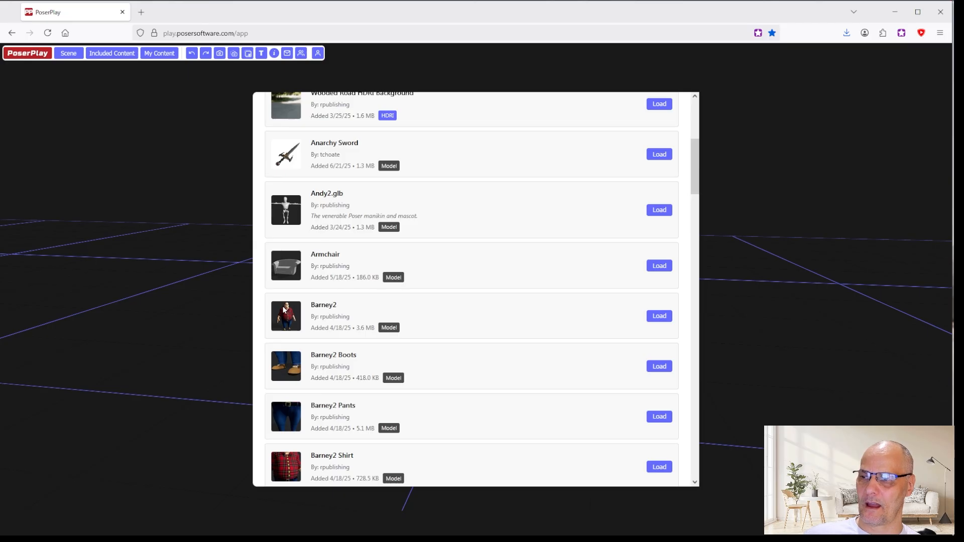
scroll(287, 316, down, 6)
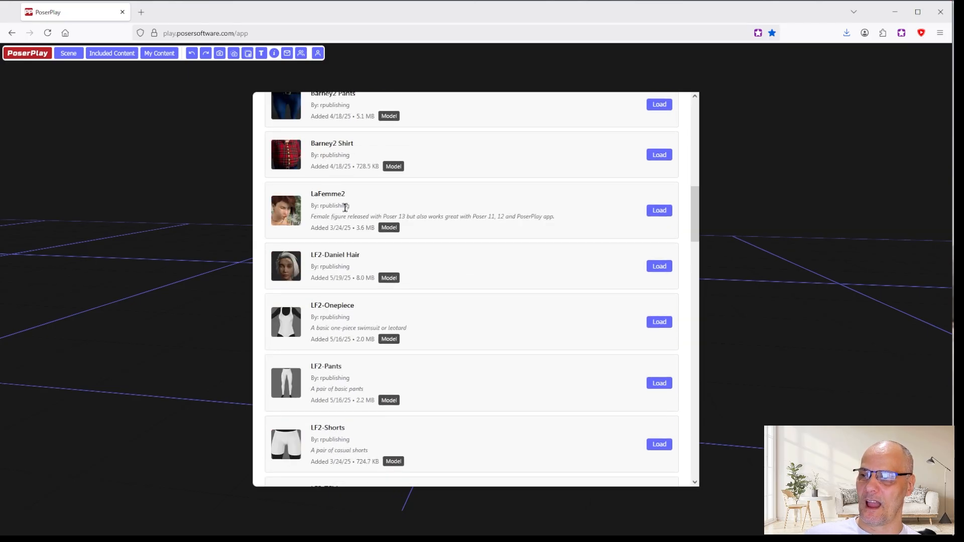
scroll(422, 352, down, 5)
scroll(393, 316, up, 5)
scroll(347, 302, down, 5)
scroll(346, 302, down, 15)
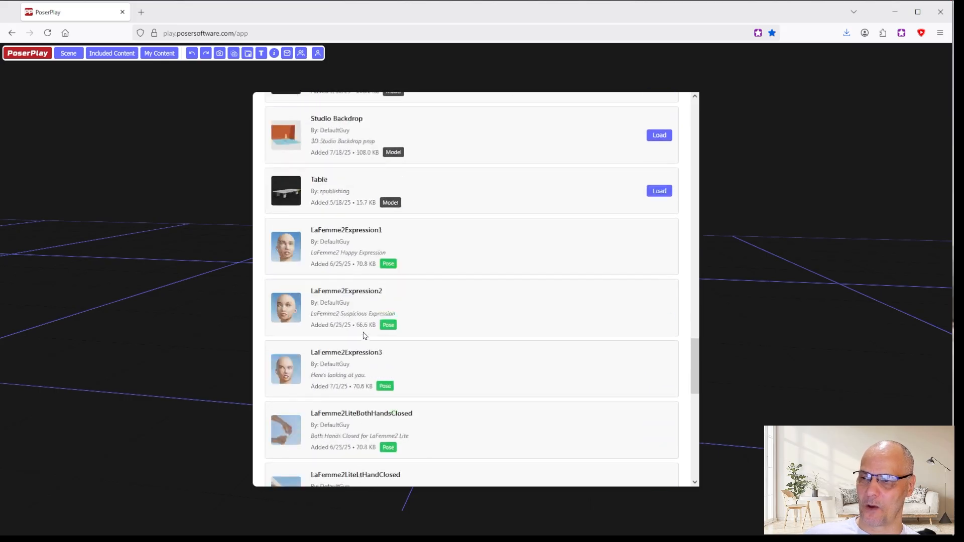
scroll(338, 283, down, 10)
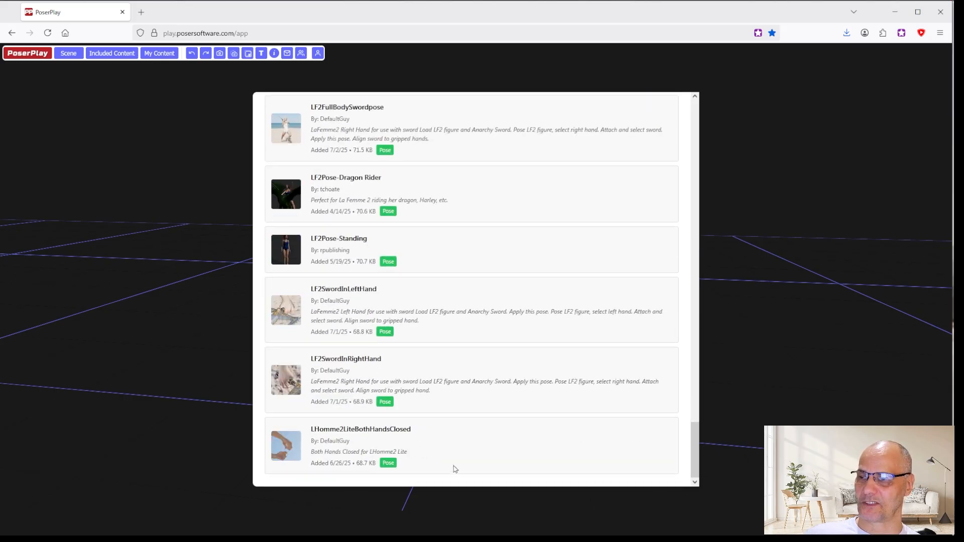
scroll(397, 390, up, 4)
scroll(404, 389, down, 3)
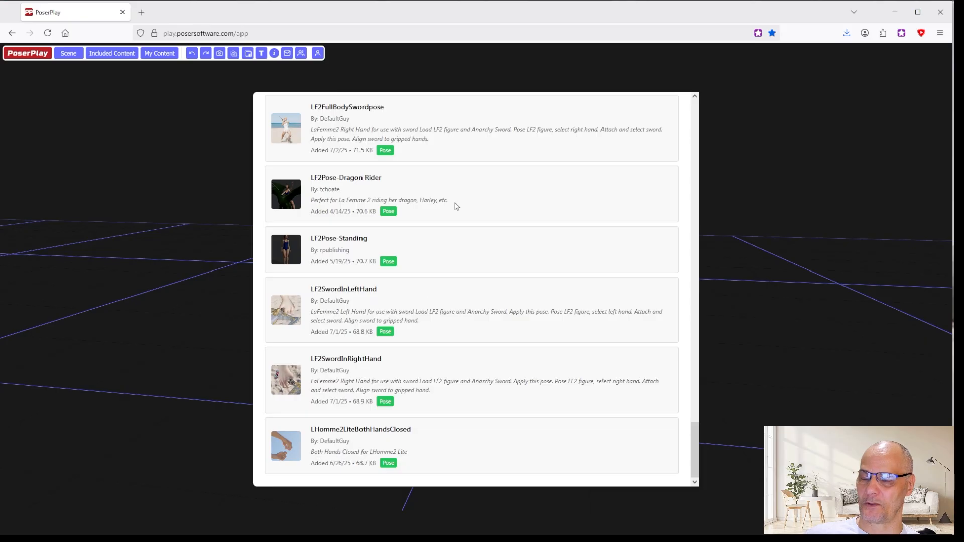
scroll(502, 271, up, 15)
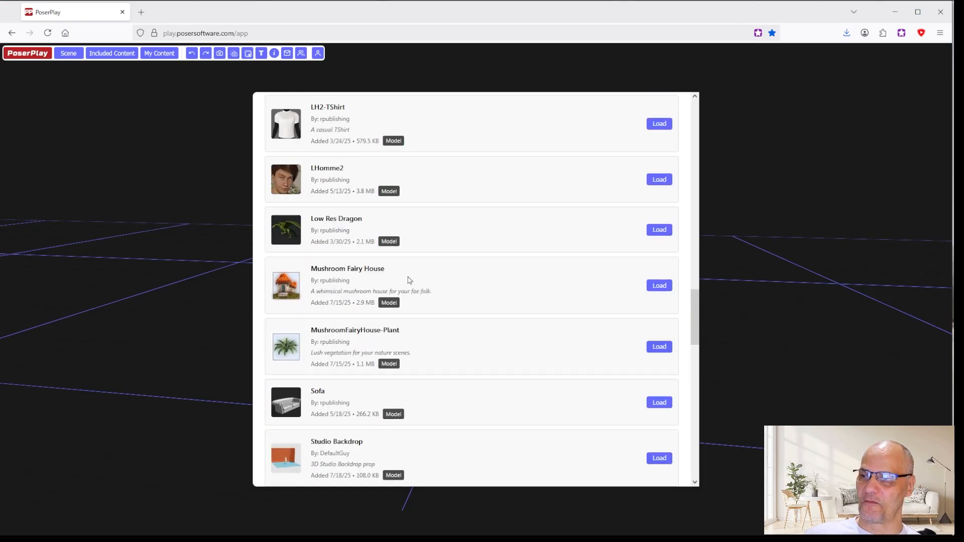
Load the Barney2 figure from the included content library into the empty scene.
scroll(409, 308, up, 10)
scroll(397, 306, down, 4)
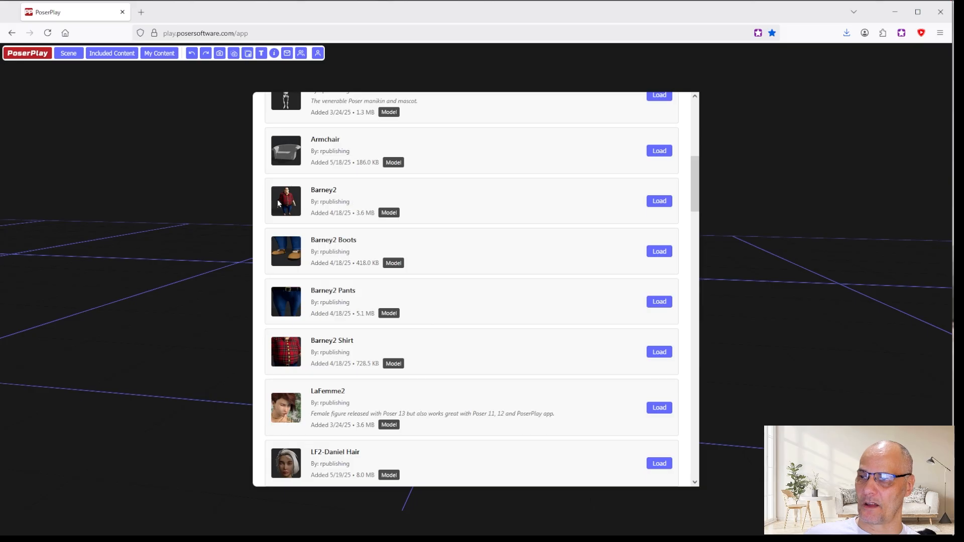
click(660, 201)
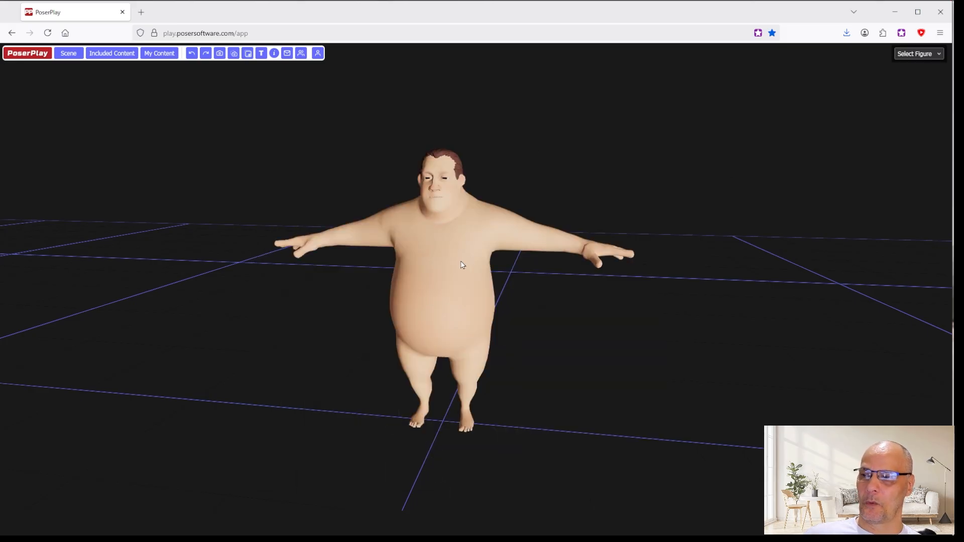
Filter the included content by the Models type, look through the available models, and close the library.
click(128, 55)
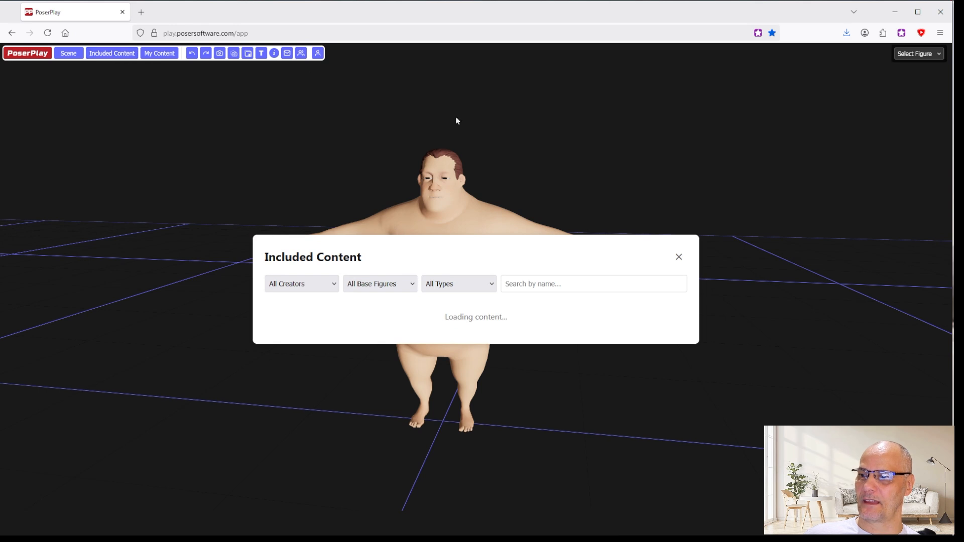
click(446, 144)
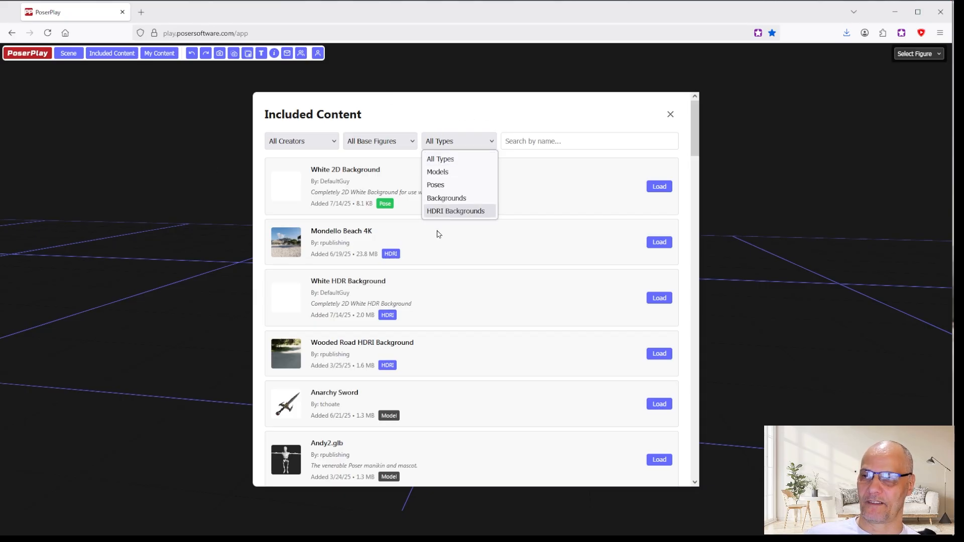
click(450, 173)
scroll(346, 331, down, 2)
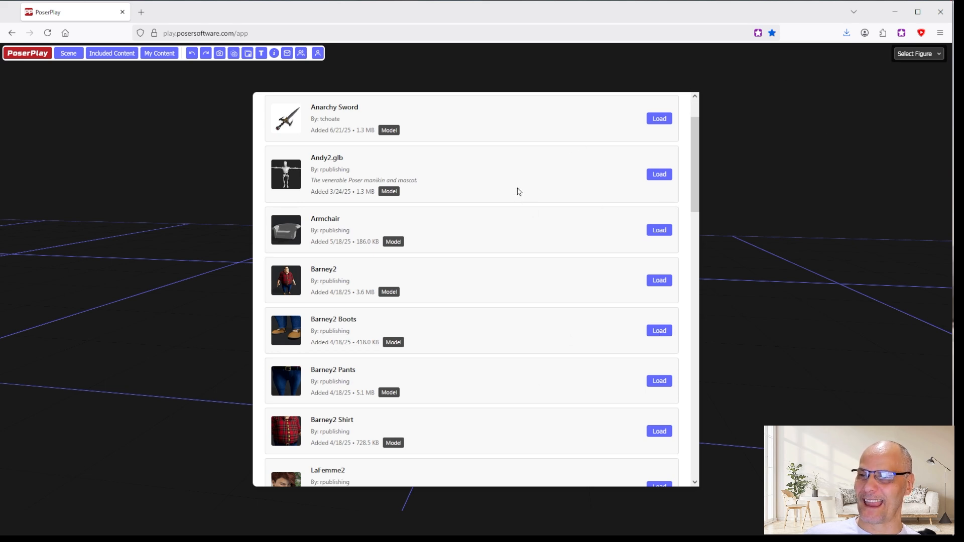
scroll(534, 267, up, 2)
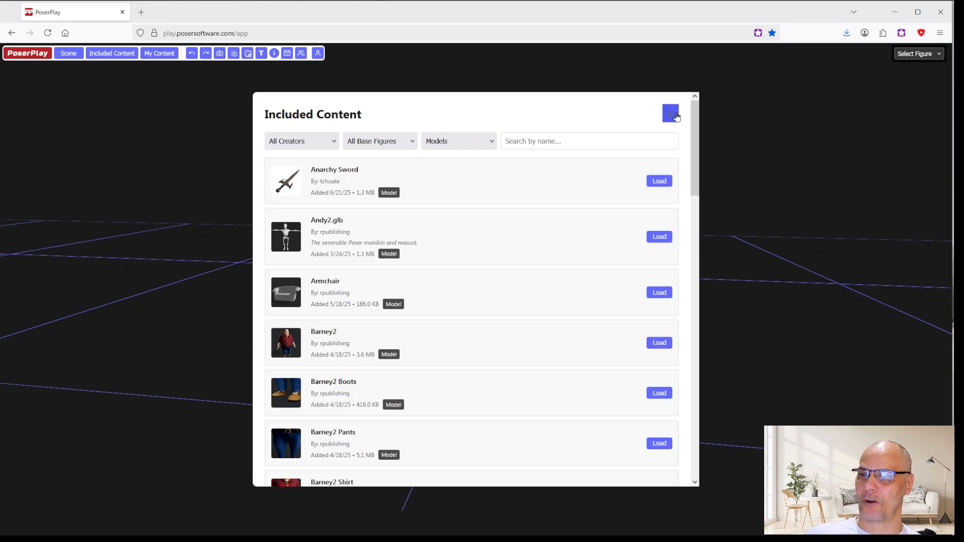
click(672, 114)
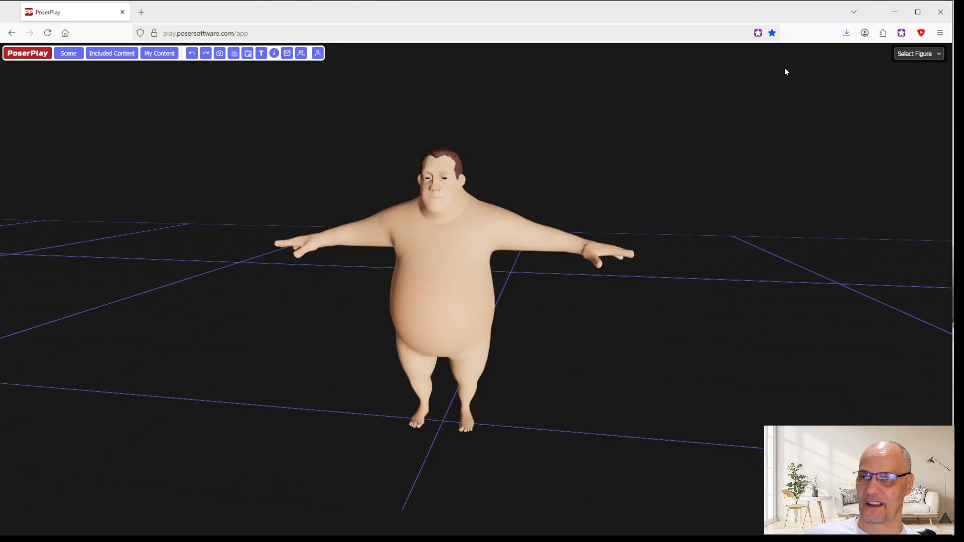
Select the Barney2 figure in the scene and add the conforming Barney2 Shirt to it.
click(917, 55)
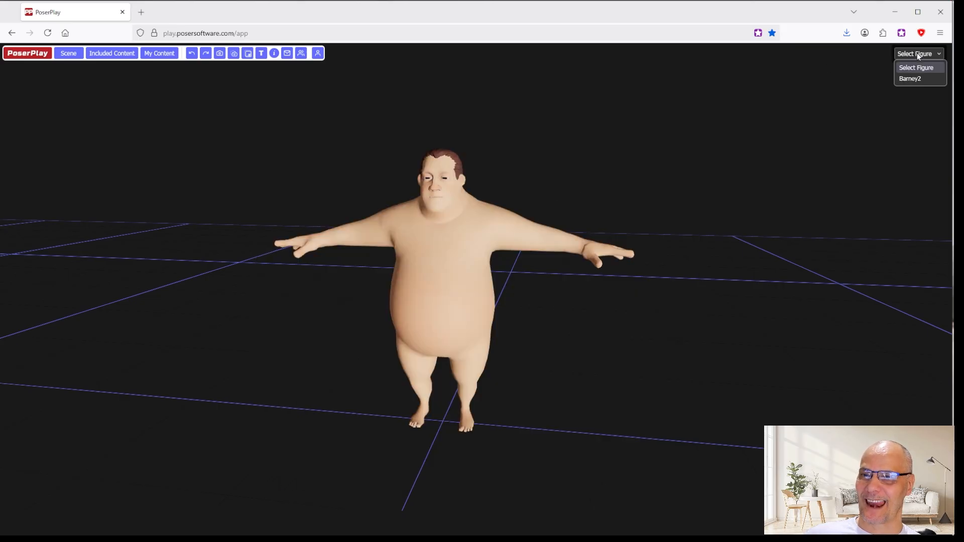
click(912, 71)
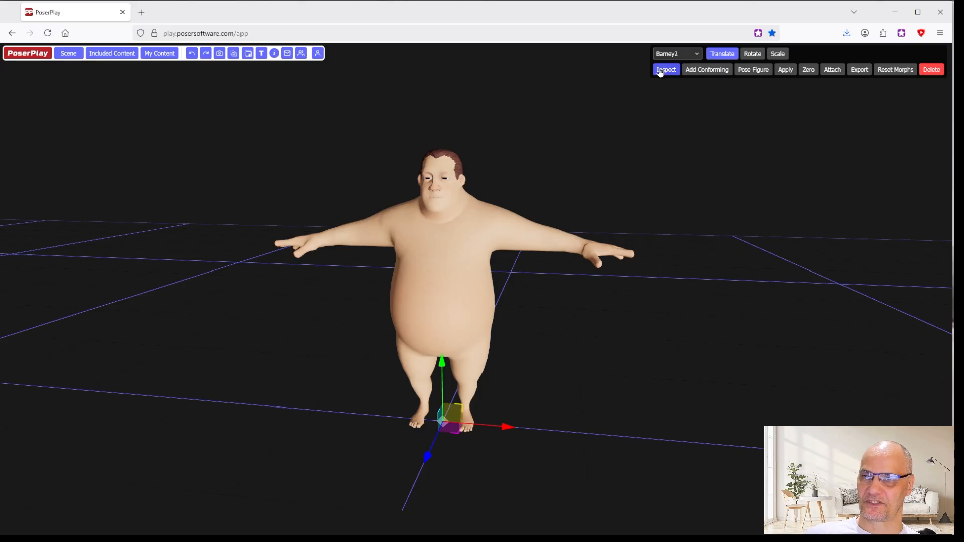
click(704, 72)
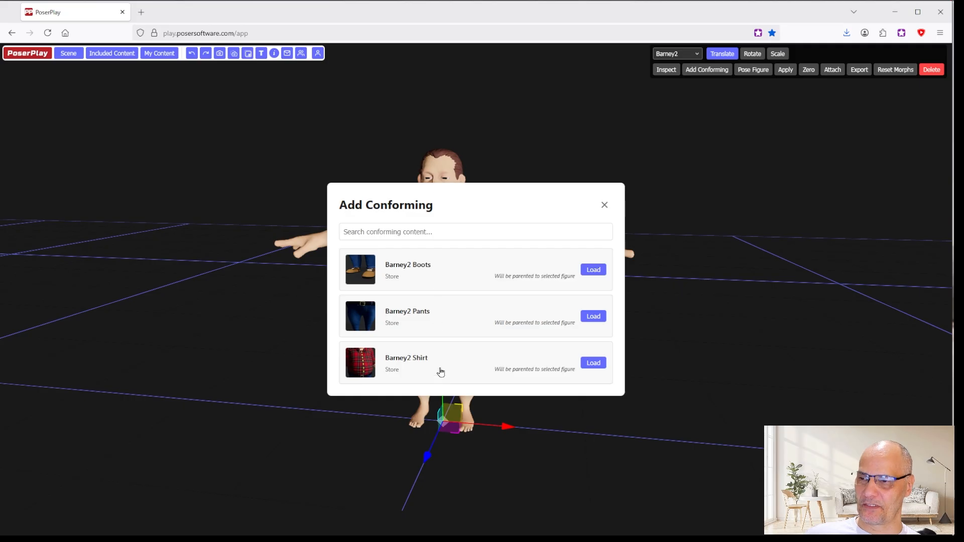
click(596, 363)
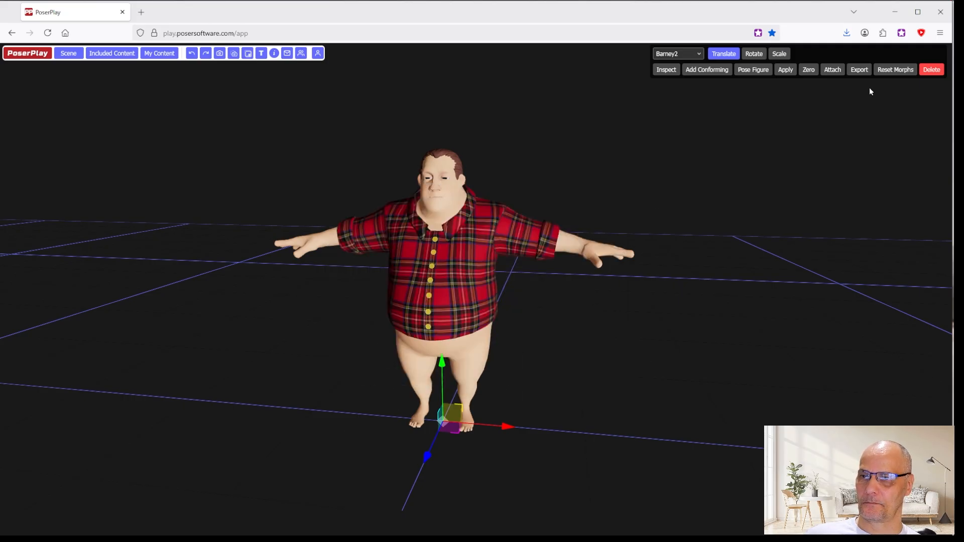
Add the conforming Barney2 Pants and Barney2 Boots to the selected figure.
click(714, 72)
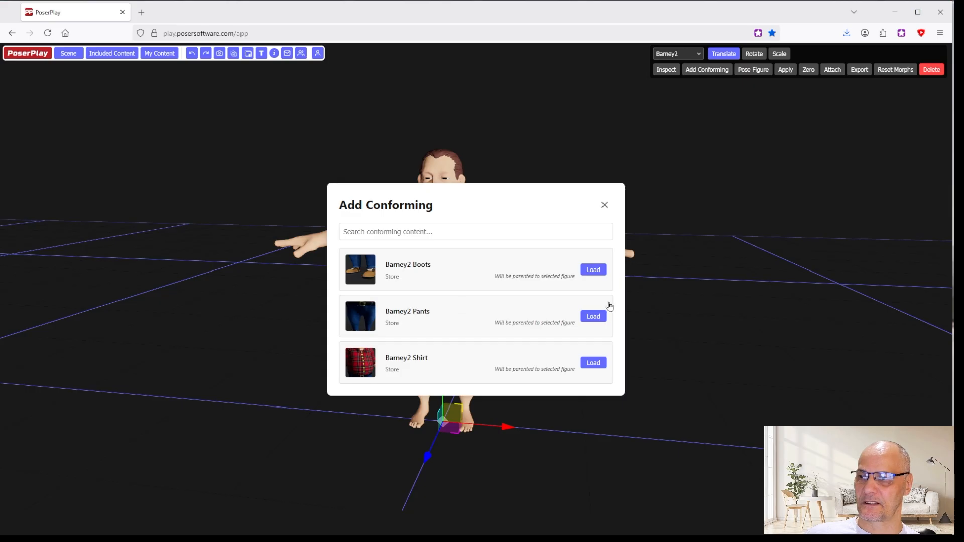
click(594, 316)
click(716, 76)
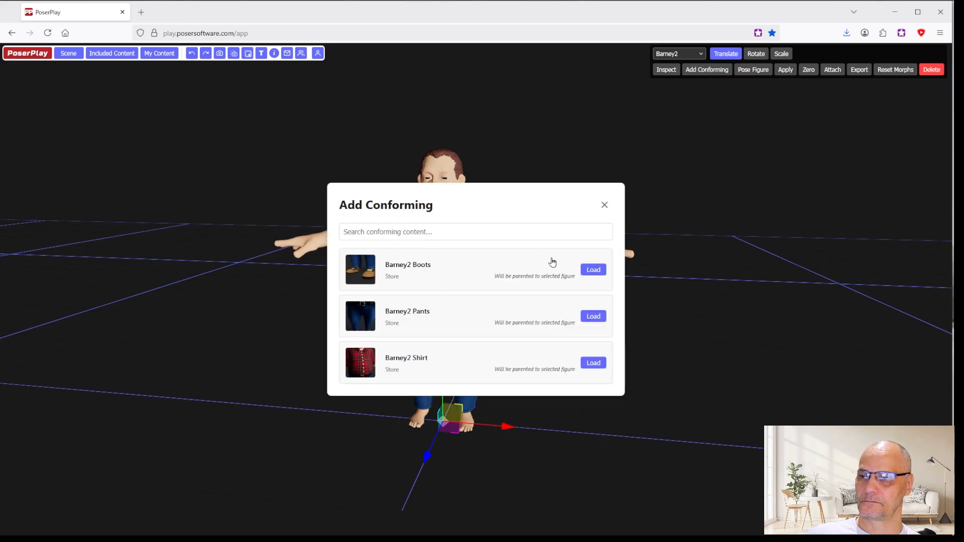
click(593, 270)
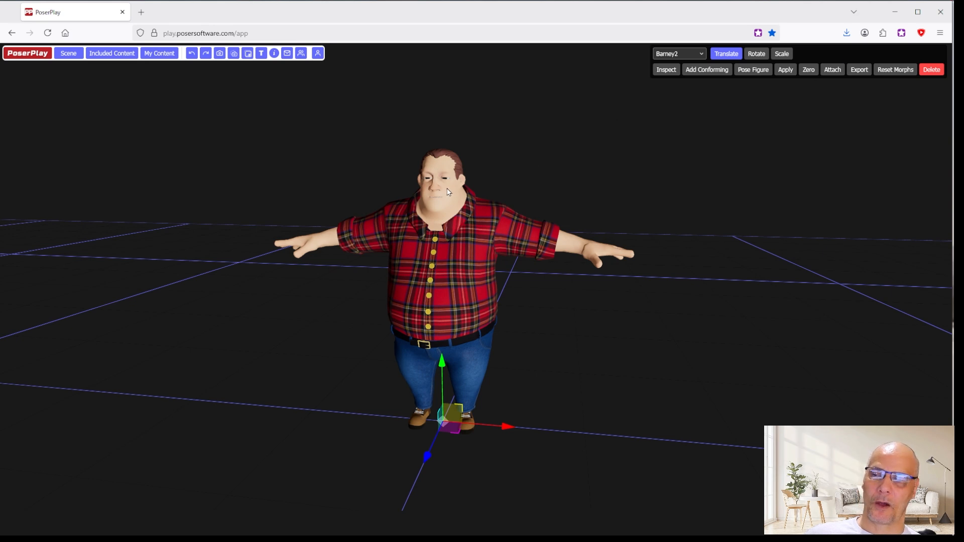
Filter the included content by the Poses type, check which figures the poses are made for, and close the library.
click(115, 55)
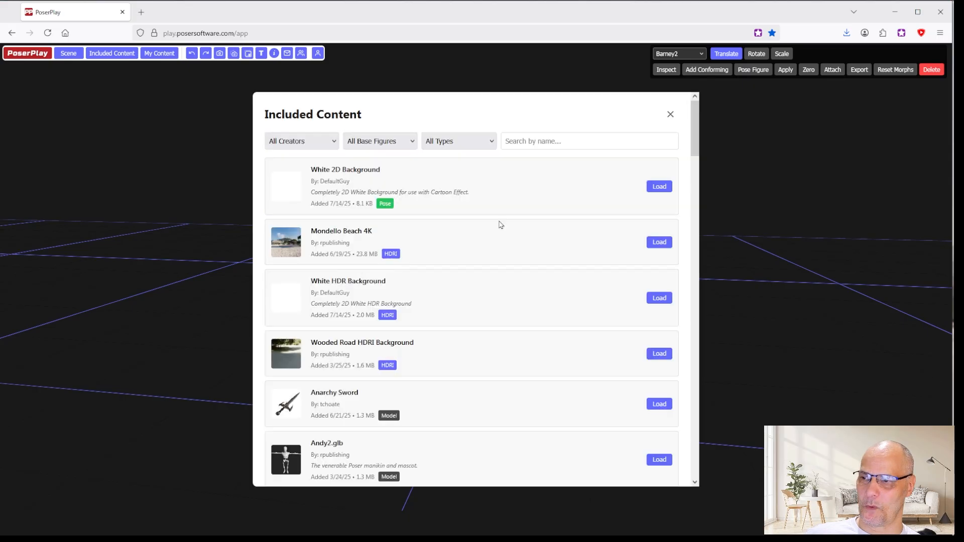
click(449, 137)
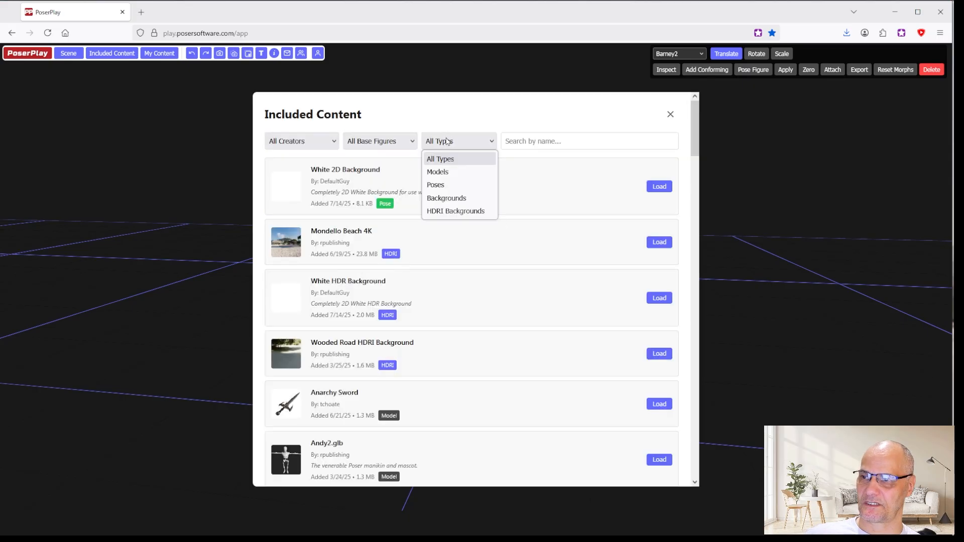
click(453, 185)
scroll(512, 209, down, 7)
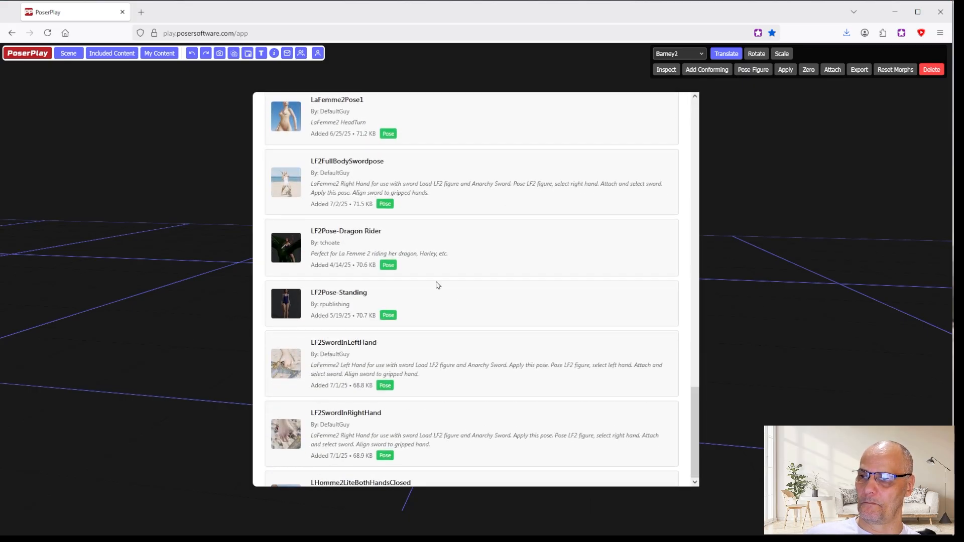
scroll(354, 188, up, 1)
scroll(346, 281, down, 3)
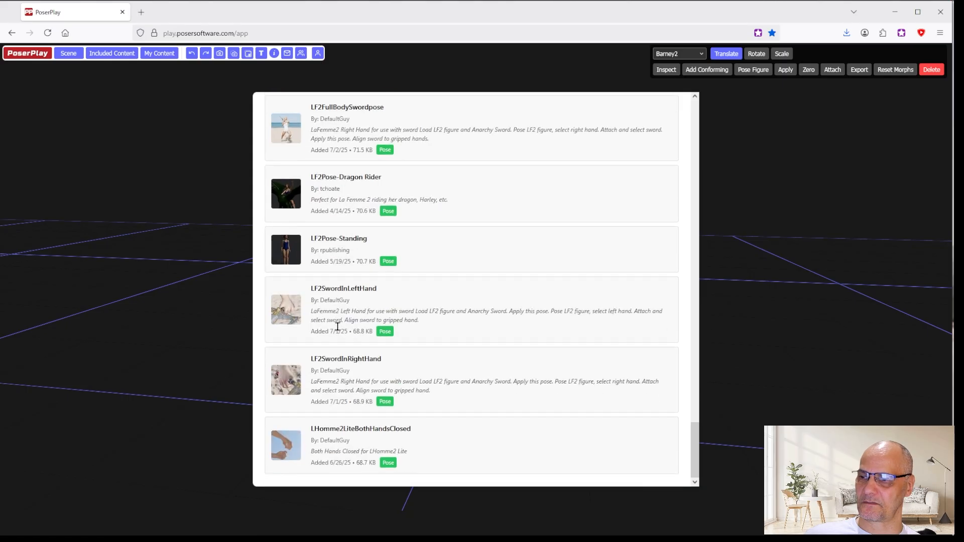
scroll(346, 324, up, 10)
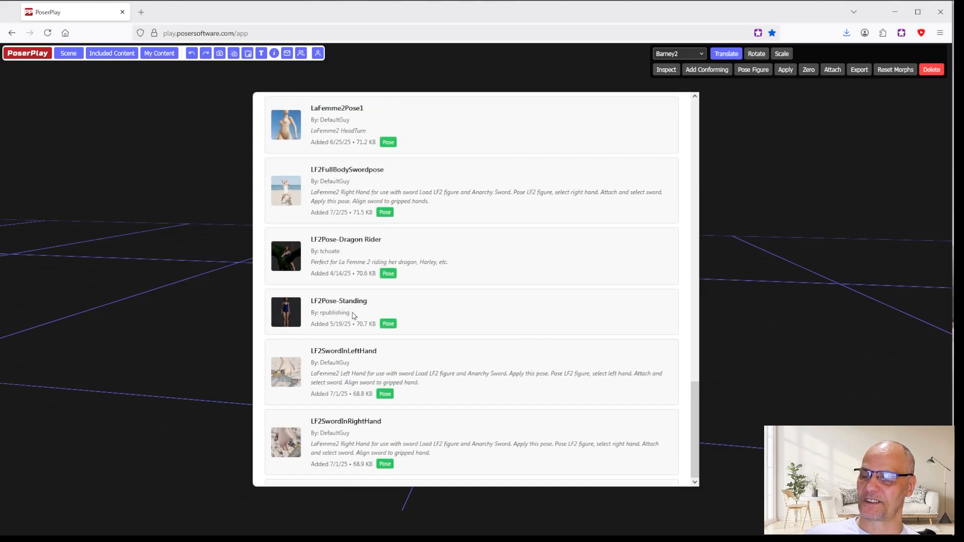
scroll(377, 288, down, 5)
scroll(564, 277, up, 6)
click(670, 116)
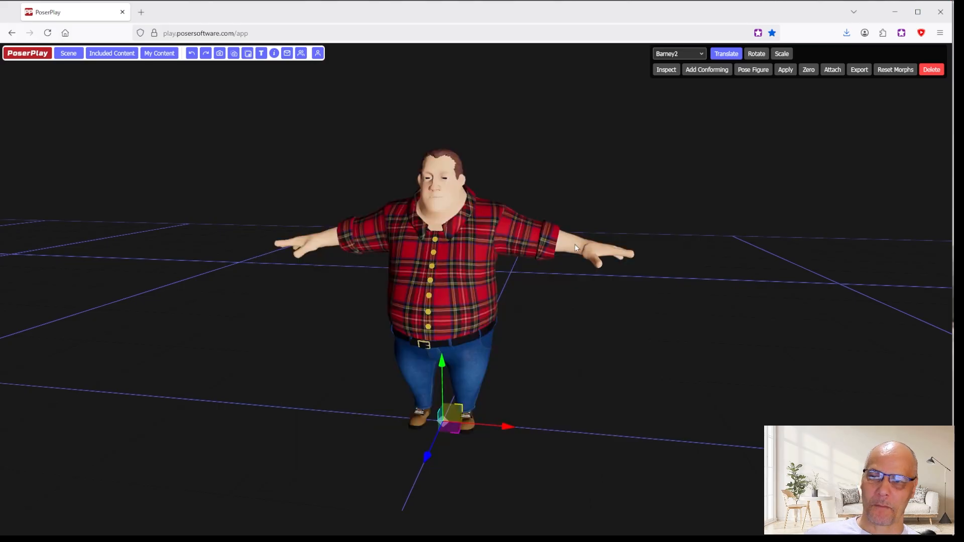
Turn on figure posing for Barney2 and set the LeftForearm joint's Y rotation to -47°.
click(749, 69)
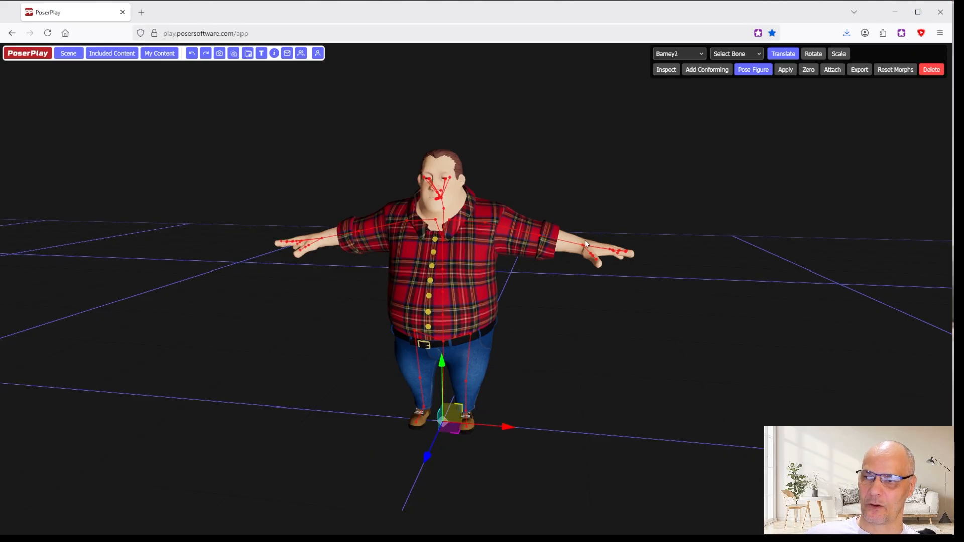
mouse_move(583, 249)
mouse_down()
mouse_move(525, 269)
mouse_move(572, 241)
mouse_up()
click(572, 241)
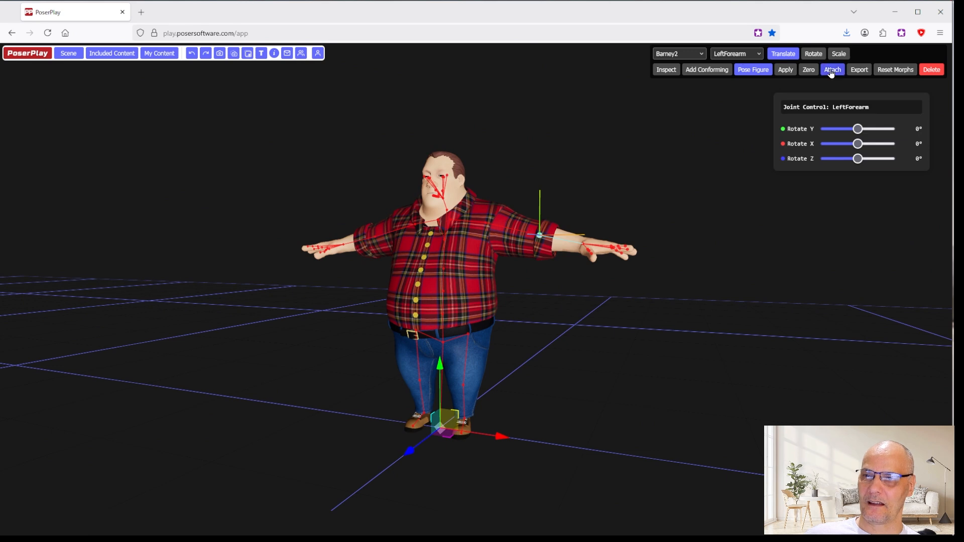
drag(880, 131, 849, 129)
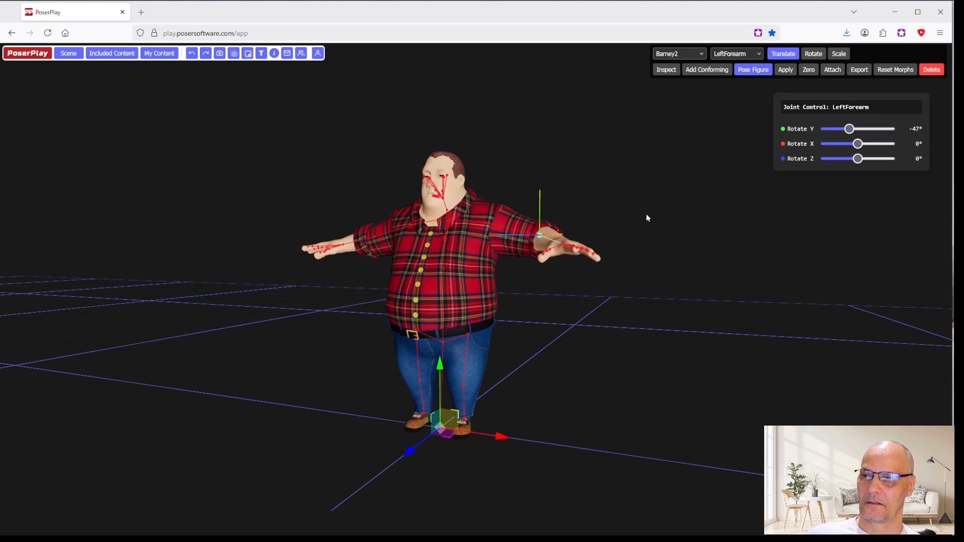
Select Barney2's LeftHand joint, followed by the LeftThumb1 joint, for posing.
click(550, 251)
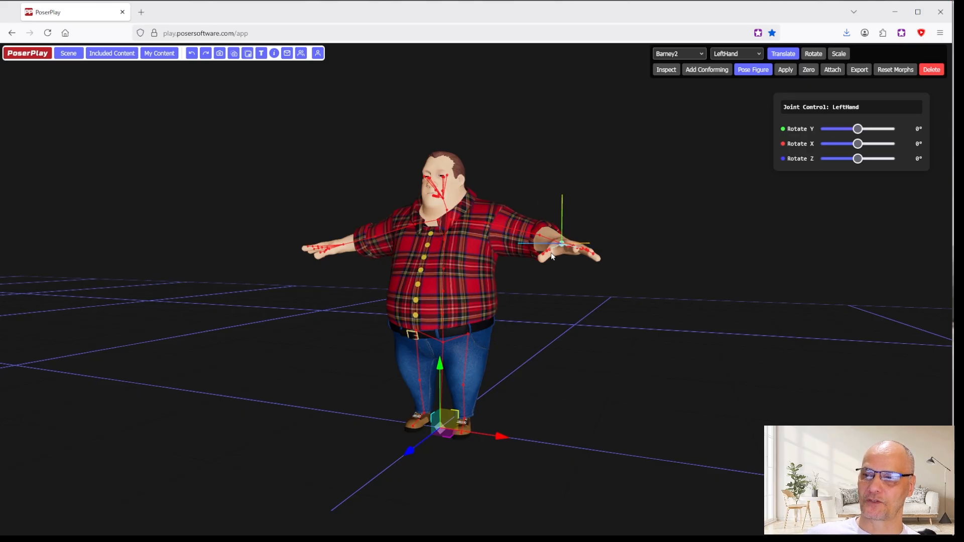
drag(550, 253, 609, 240)
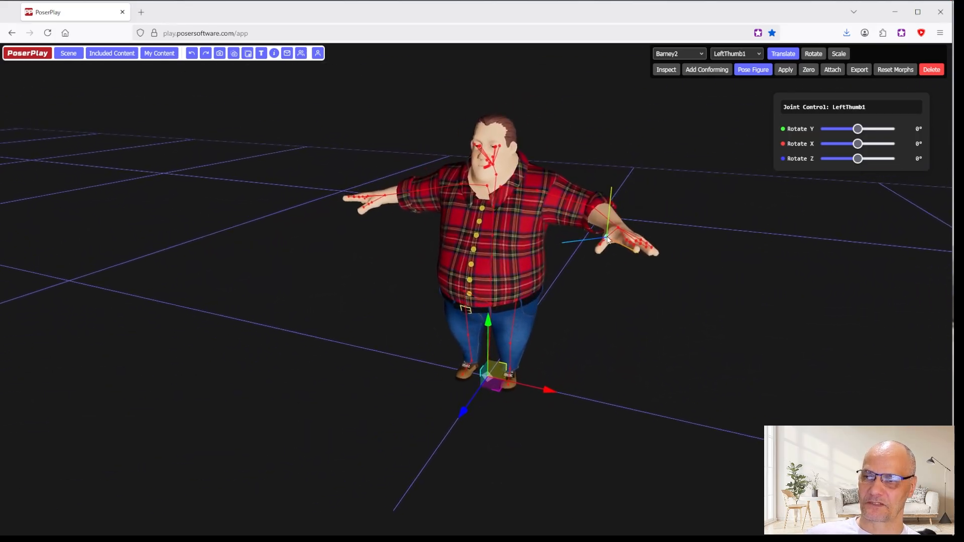
scroll(587, 229, up, 5)
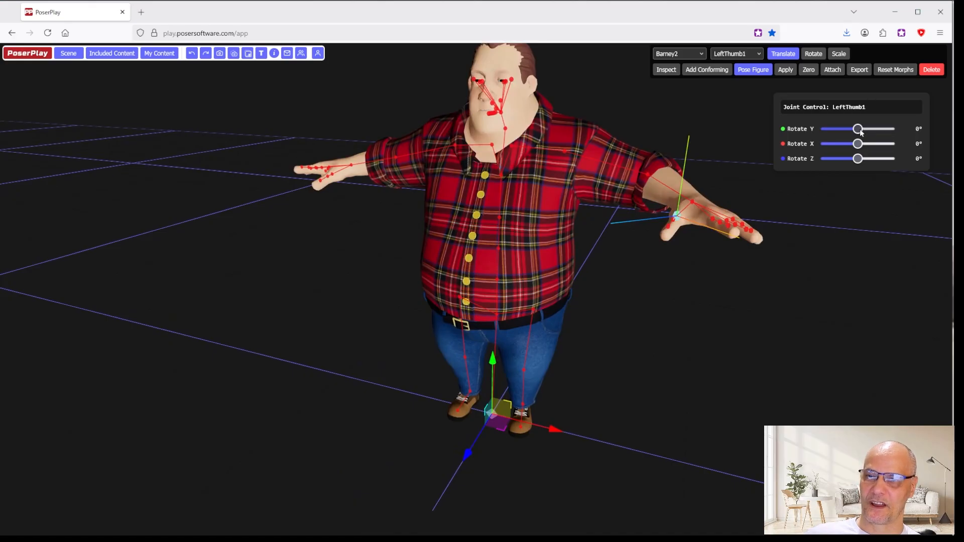
scroll(648, 136, down, 10)
scroll(639, 146, up, 9)
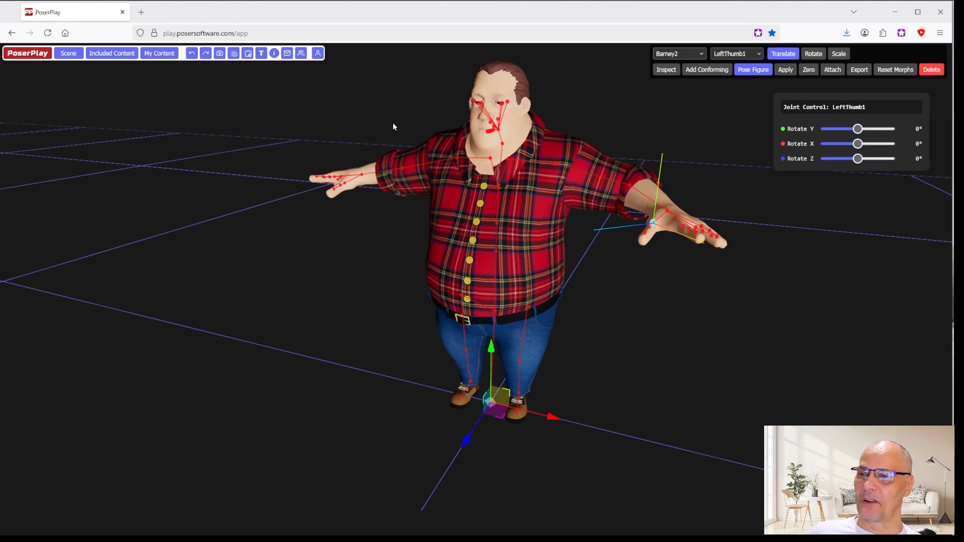
scroll(396, 107, down, 5)
scroll(390, 127, up, 7)
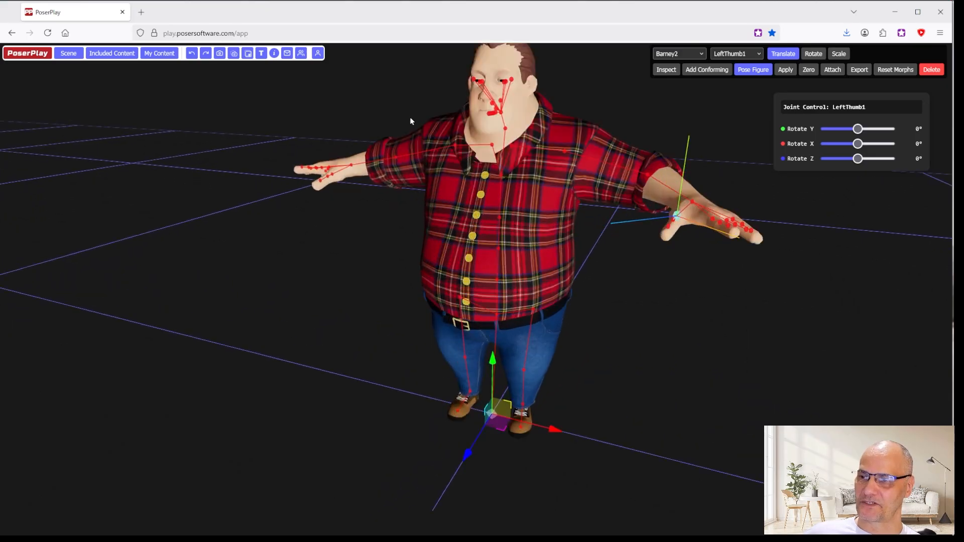
scroll(366, 148, up, 4)
scroll(363, 138, down, 6)
scroll(370, 161, up, 5)
scroll(368, 146, down, 5)
scroll(377, 166, up, 5)
scroll(378, 173, down, 5)
scroll(379, 168, up, 5)
scroll(379, 166, down, 2)
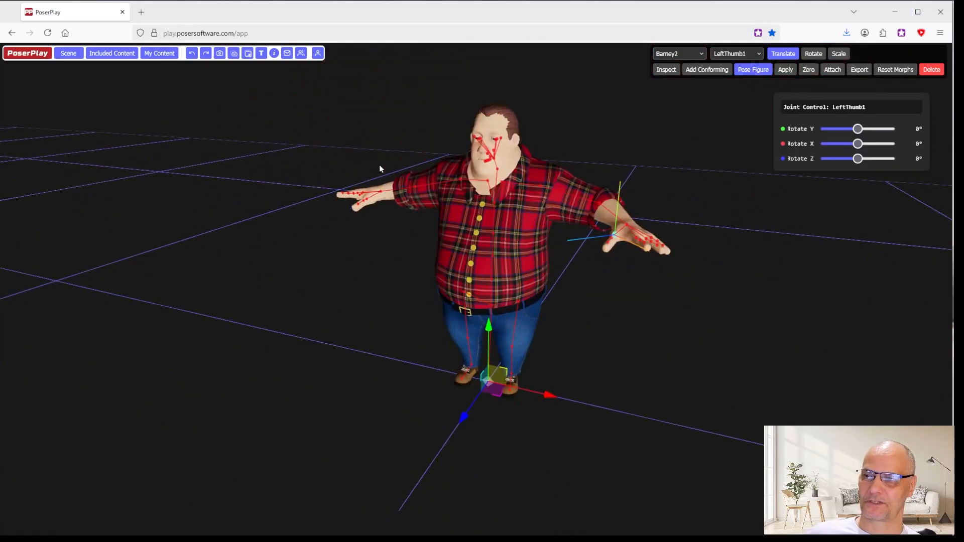
scroll(693, 171, down, 3)
scroll(688, 191, up, 5)
drag(811, 252, 694, 255)
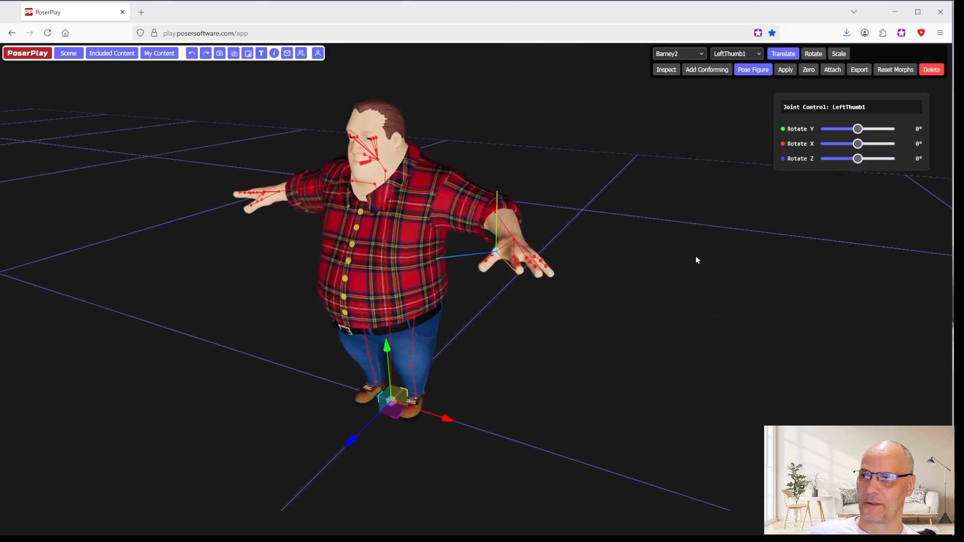
Browse the unfiltered Included Content library from the backgrounds through the models to the poses, and close it.
click(127, 55)
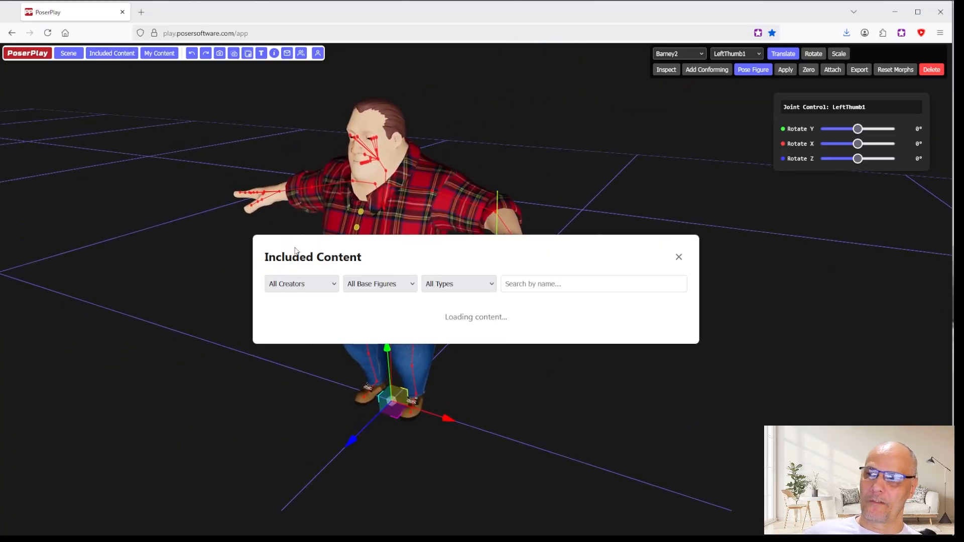
scroll(465, 323, down, 5)
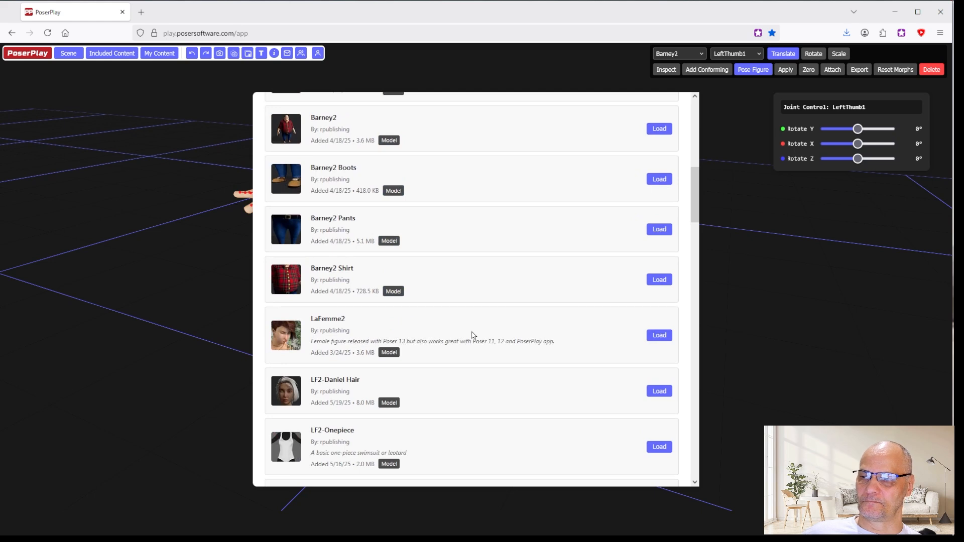
scroll(472, 335, down, 8)
scroll(472, 391, down, 5)
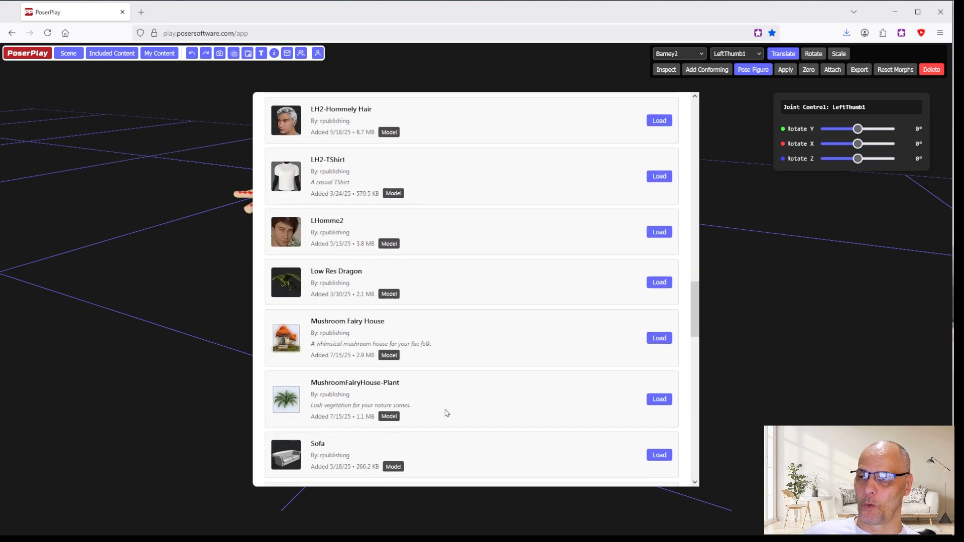
scroll(437, 411, up, 6)
scroll(340, 420, down, 7)
scroll(312, 160, down, 15)
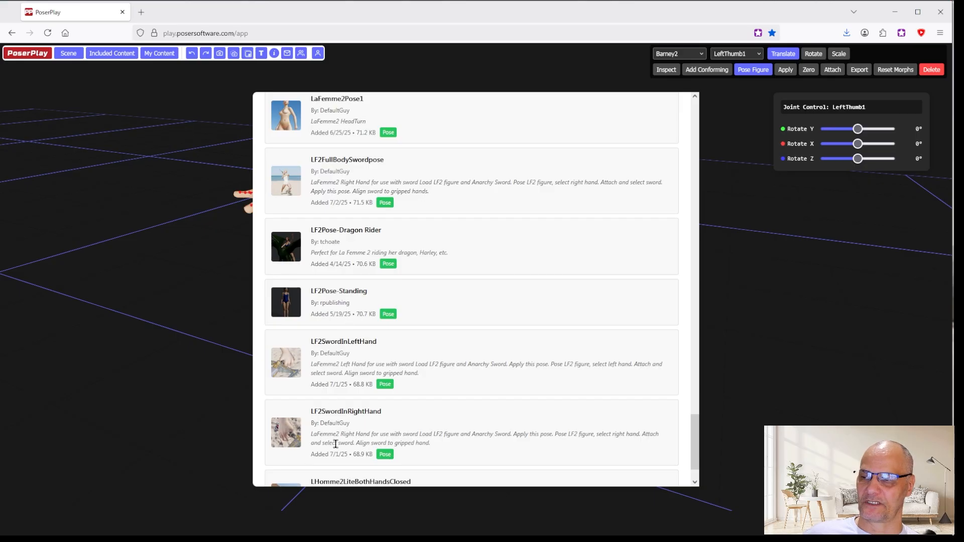
scroll(460, 280, down, 1)
scroll(534, 239, up, 14)
scroll(513, 335, up, 20)
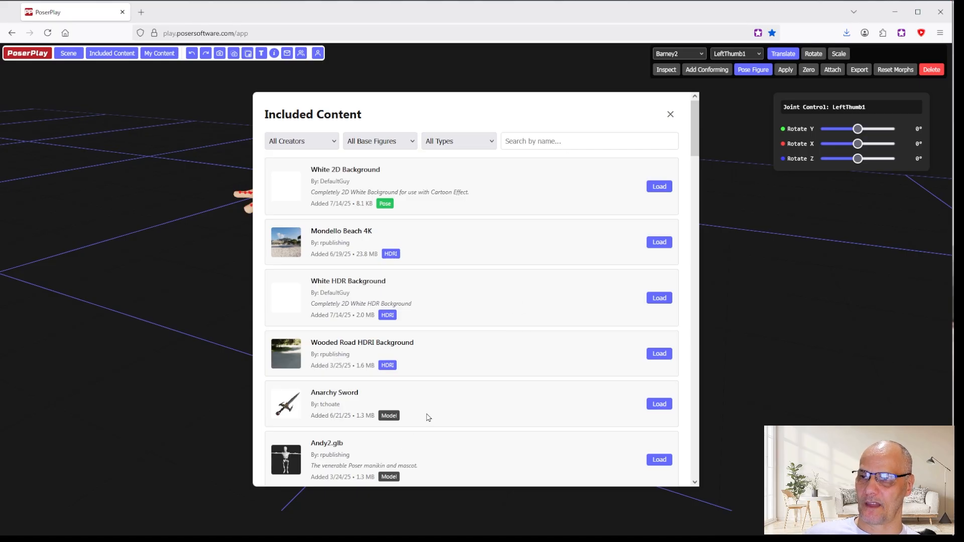
click(671, 116)
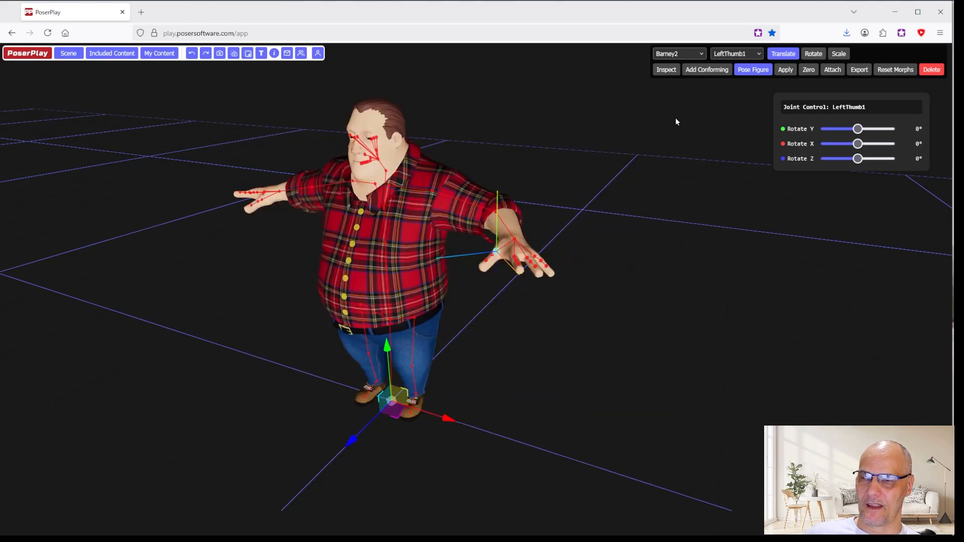
Read the About PoserPlay information through to the instructions for converting content from Poser 13, and close it.
drag(582, 315, 607, 297)
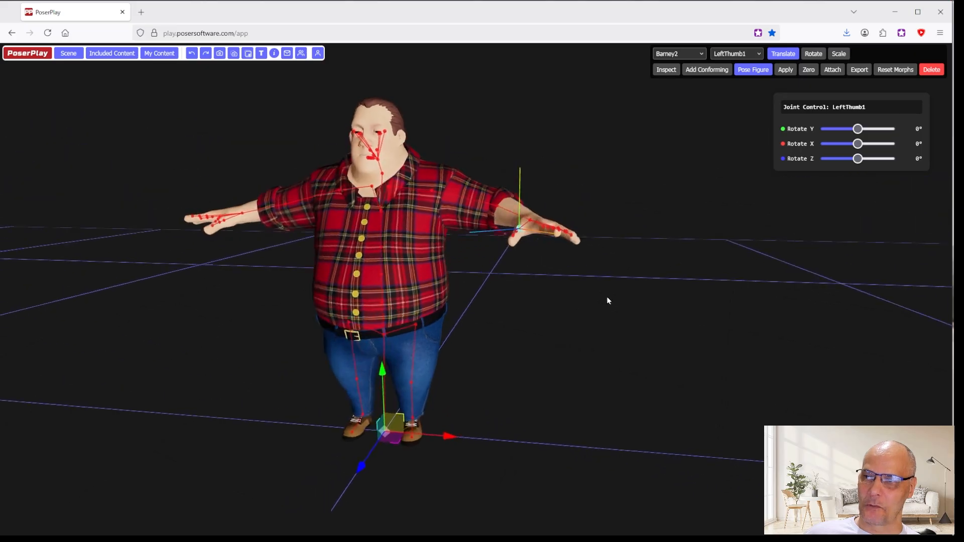
click(274, 53)
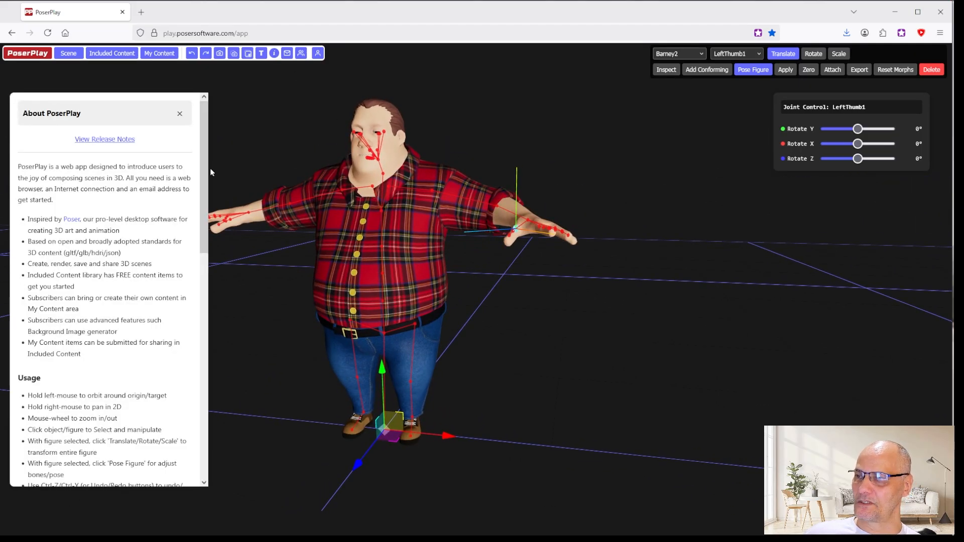
drag(204, 174, 200, 411)
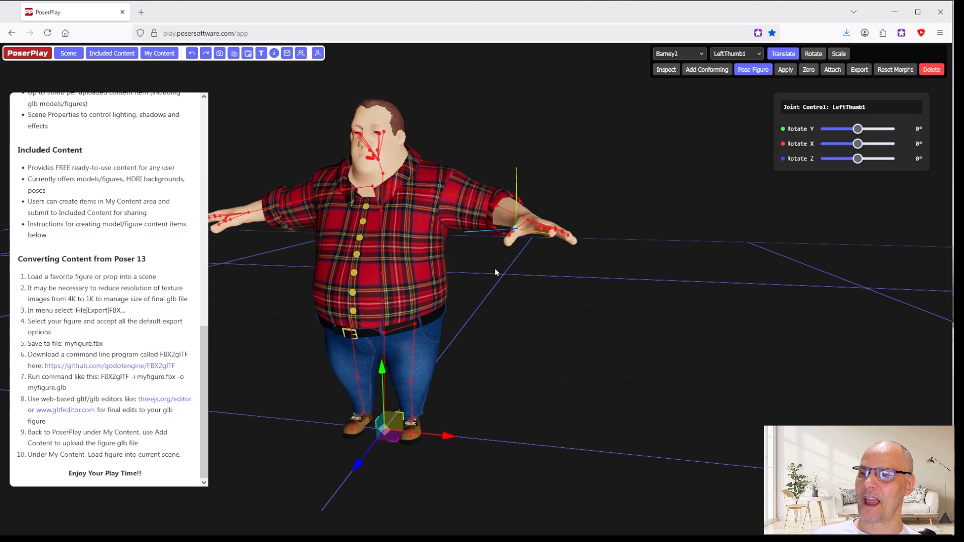
scroll(572, 266, down, 8)
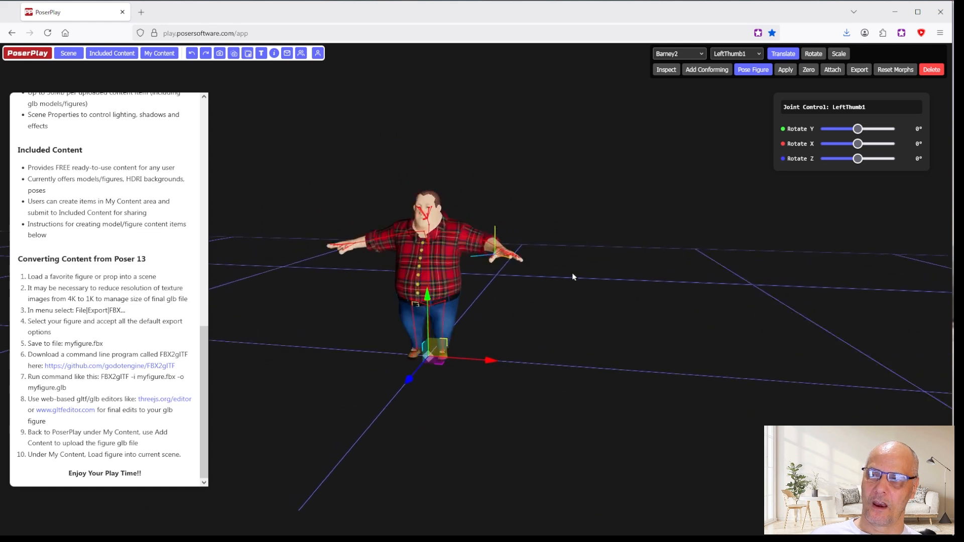
scroll(567, 271, up, 10)
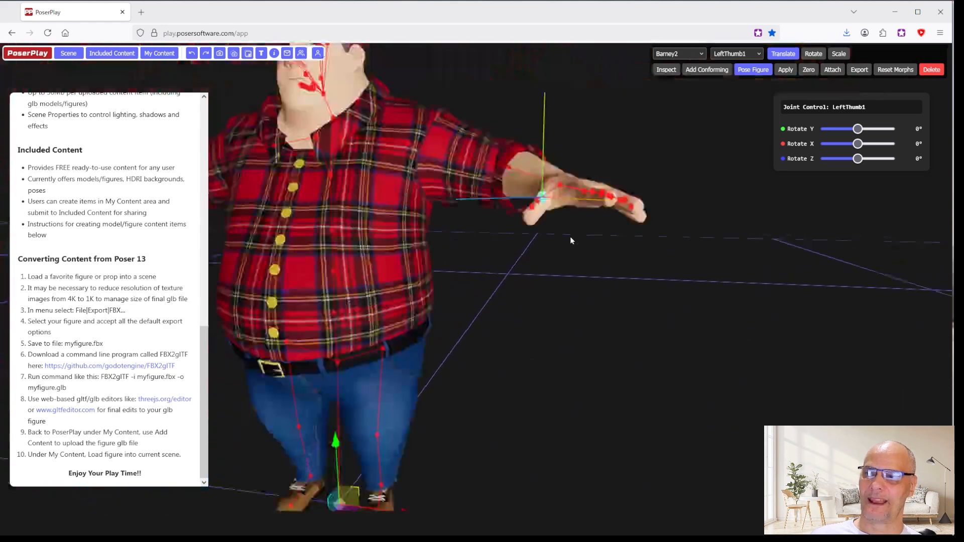
scroll(570, 240, down, 2)
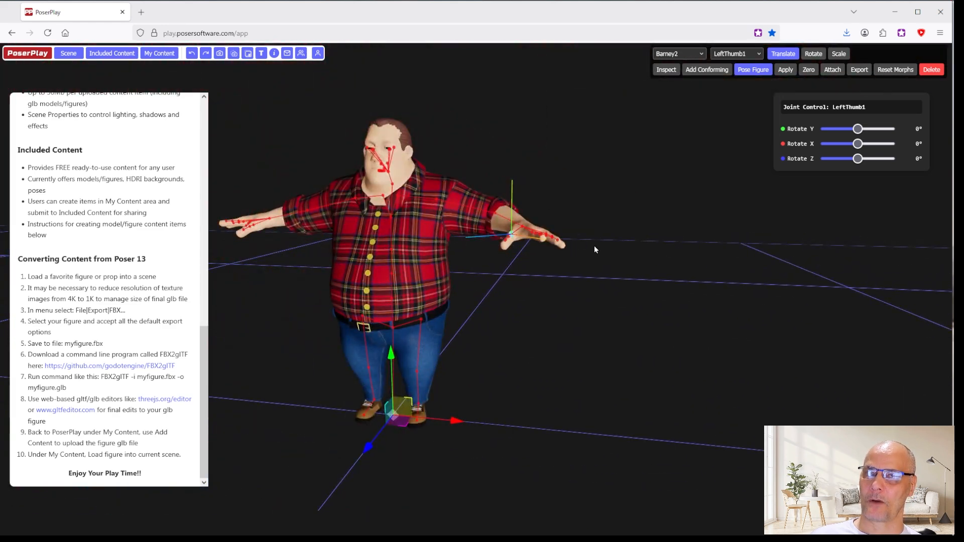
right_drag(594, 254, 717, 261)
drag(757, 285, 712, 288)
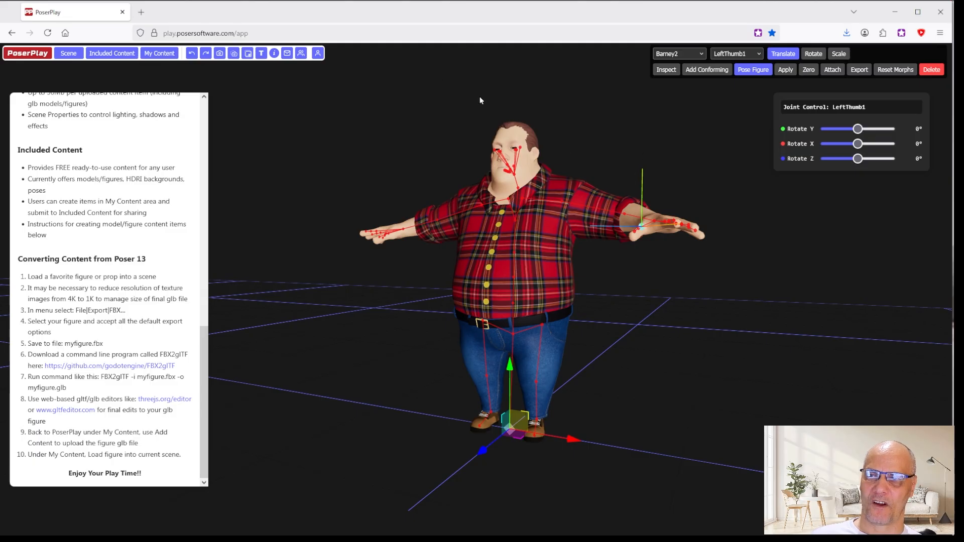
mouse_move(652, 292)
mouse_down()
mouse_move(668, 307)
mouse_move(663, 286)
mouse_move(568, 290)
mouse_move(700, 302)
mouse_move(652, 289)
mouse_move(665, 295)
mouse_up()
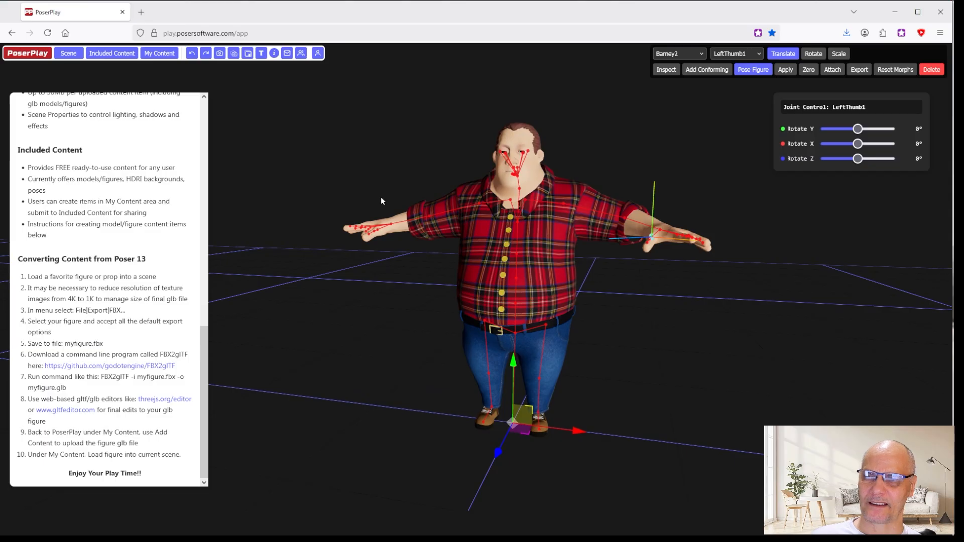
scroll(169, 281, up, 15)
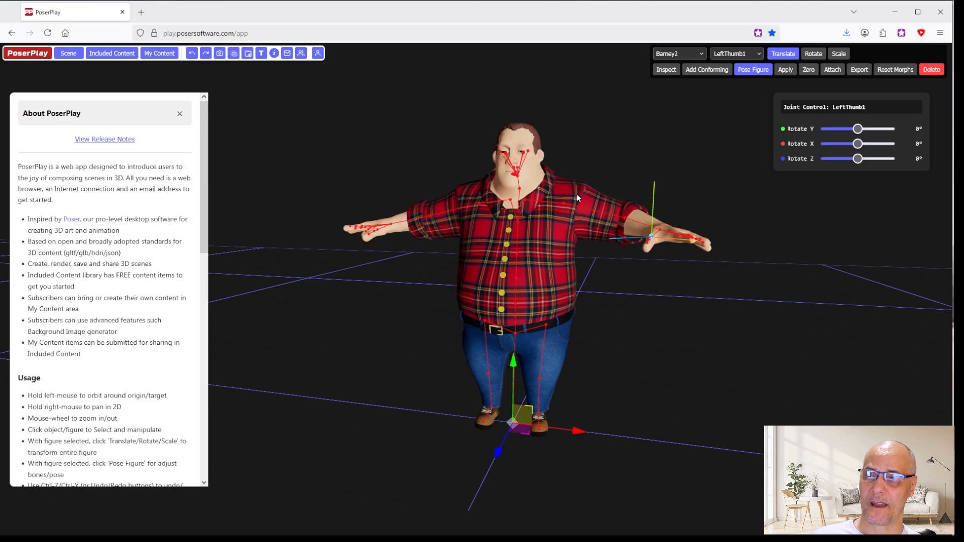
click(179, 114)
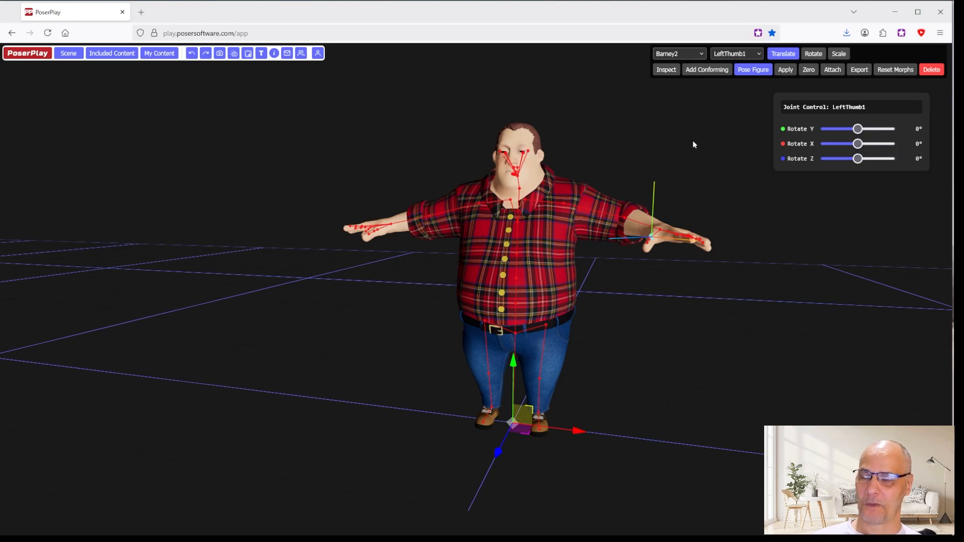
Generate a background image with the Background Generator from the description "Beach with big waves".
drag(742, 183, 698, 162)
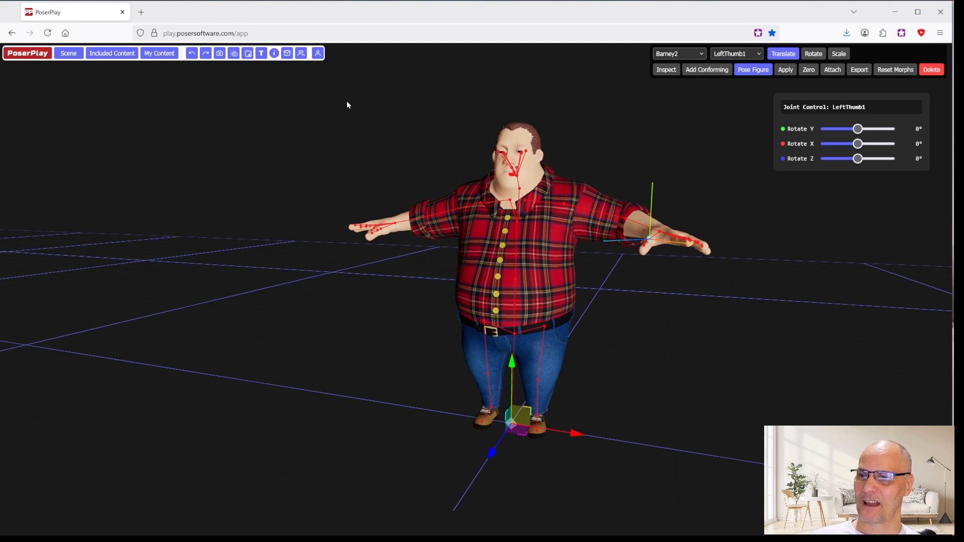
click(248, 53)
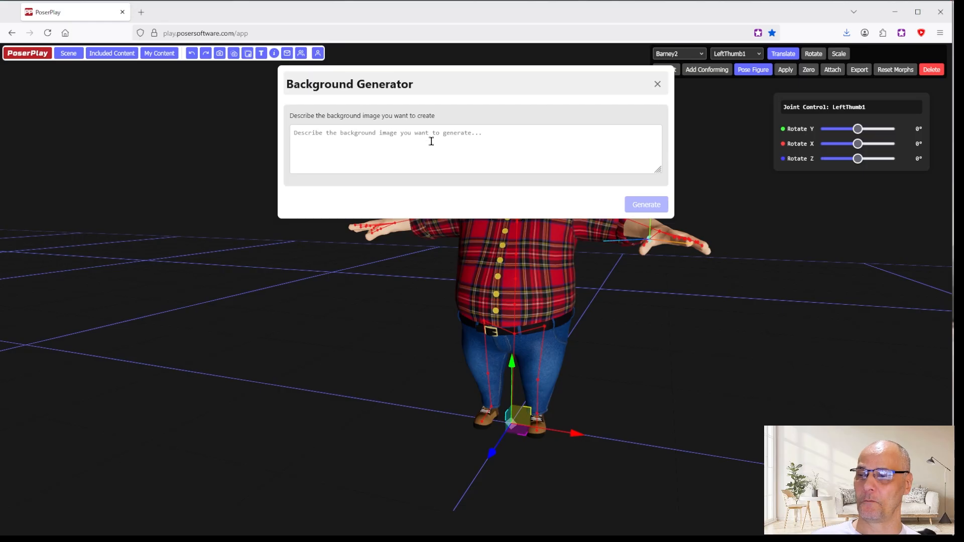
click(451, 137)
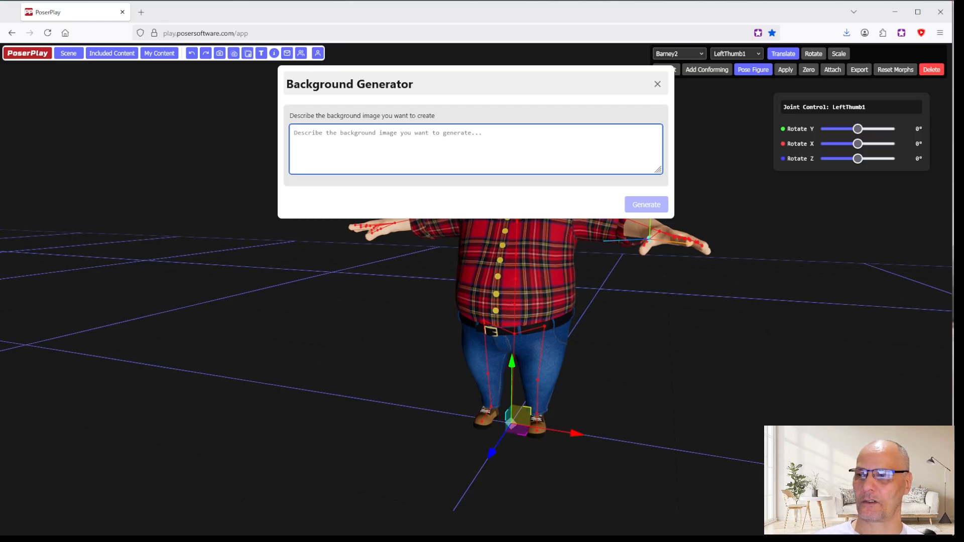
text(Beach with big waves)
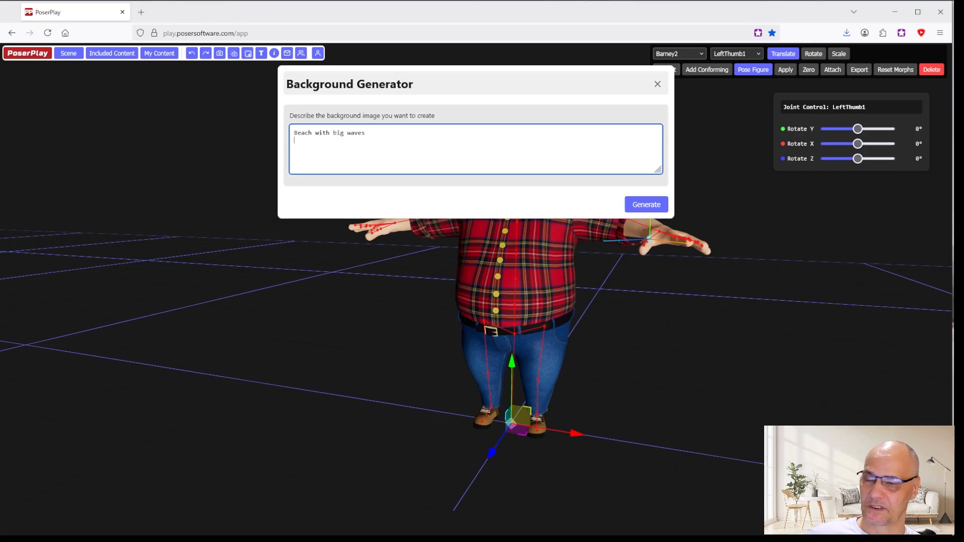
click(646, 205)
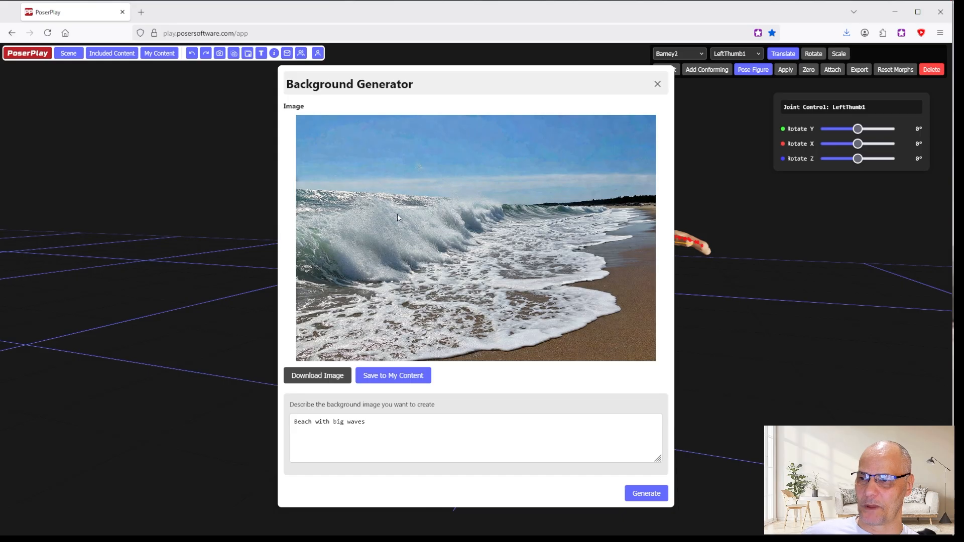
Change the background description to "Cartoon beach with big waves" and generate a new image.
click(294, 421)
text(Crat)
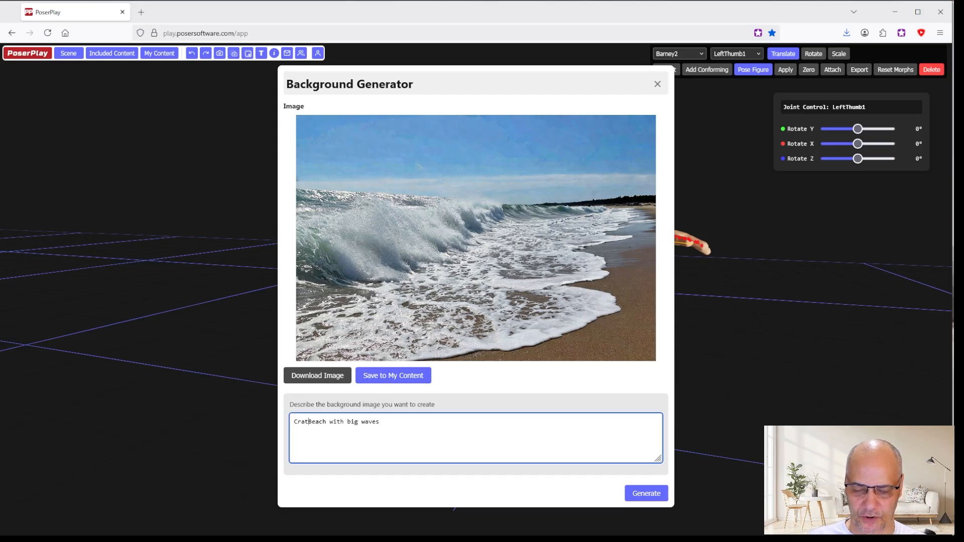
text(oon)
key(Delete)
text(b)
key(BackSpace)
text(b)
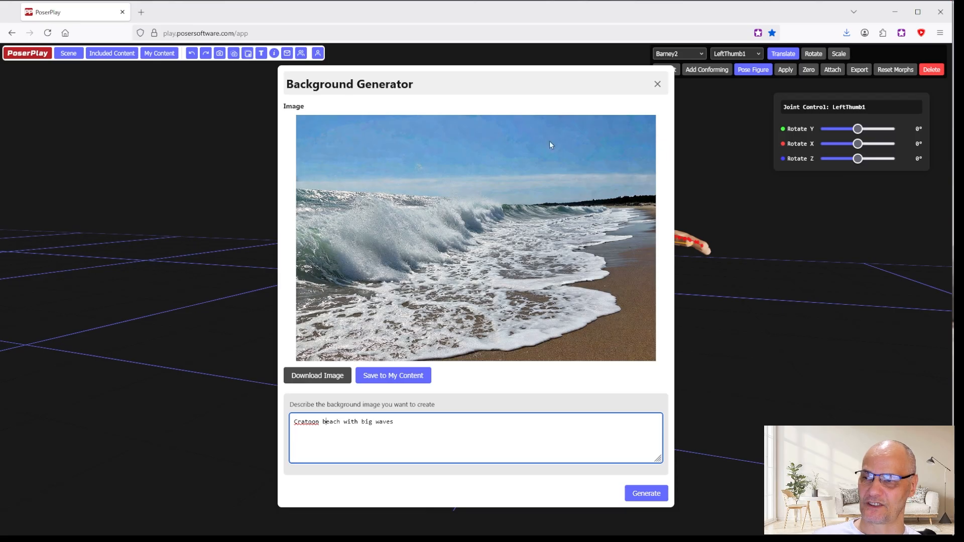
click(301, 423)
key(BackSpace)
text(r)
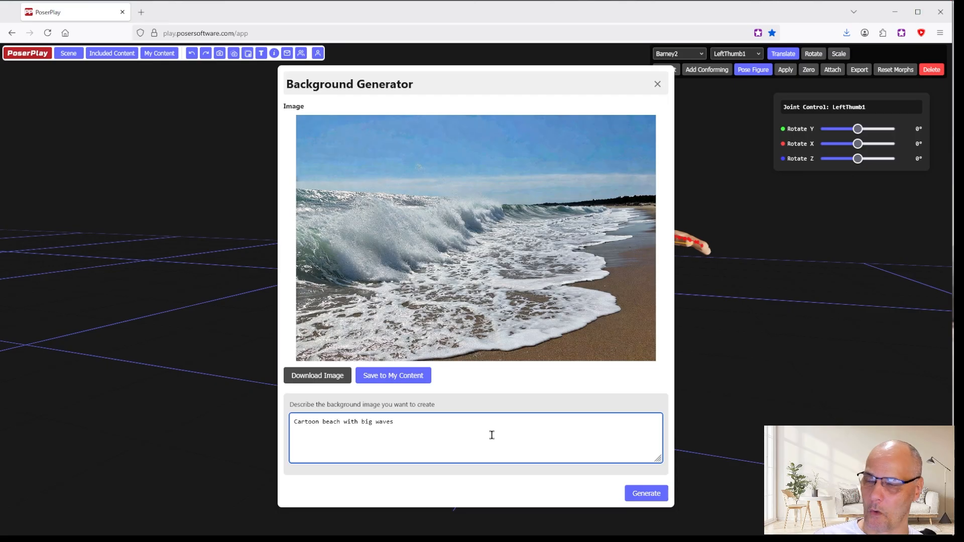
click(647, 494)
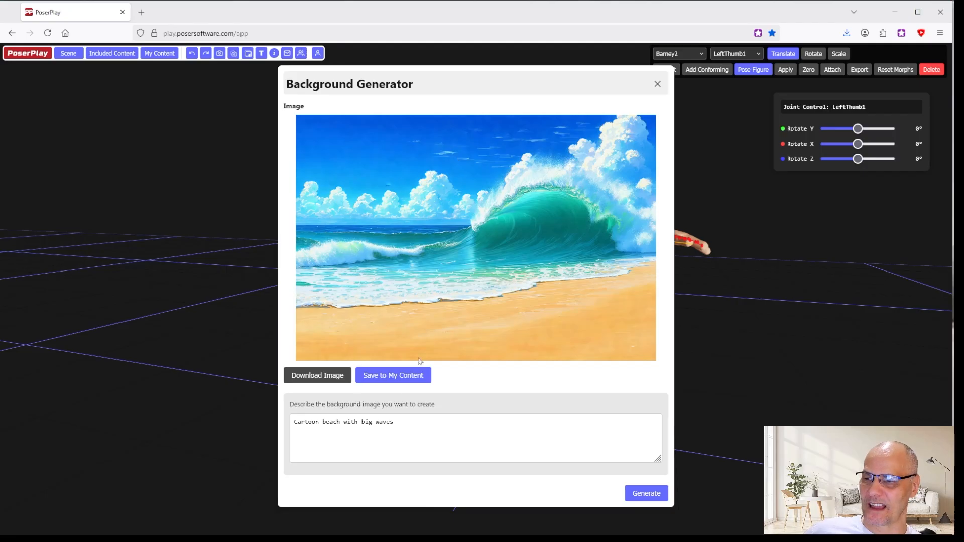
Save the generated cartoon beach background to My Content and acknowledge the save messages.
click(398, 377)
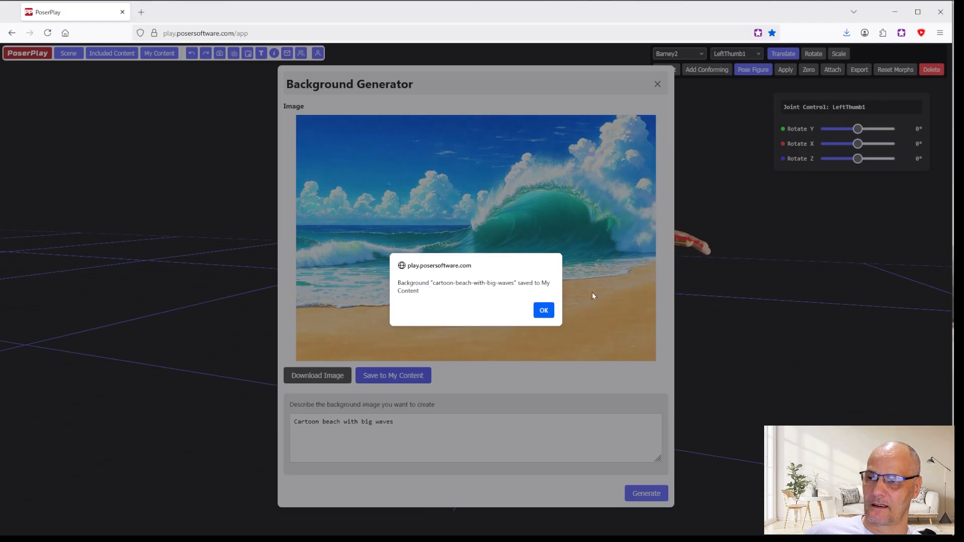
click(544, 314)
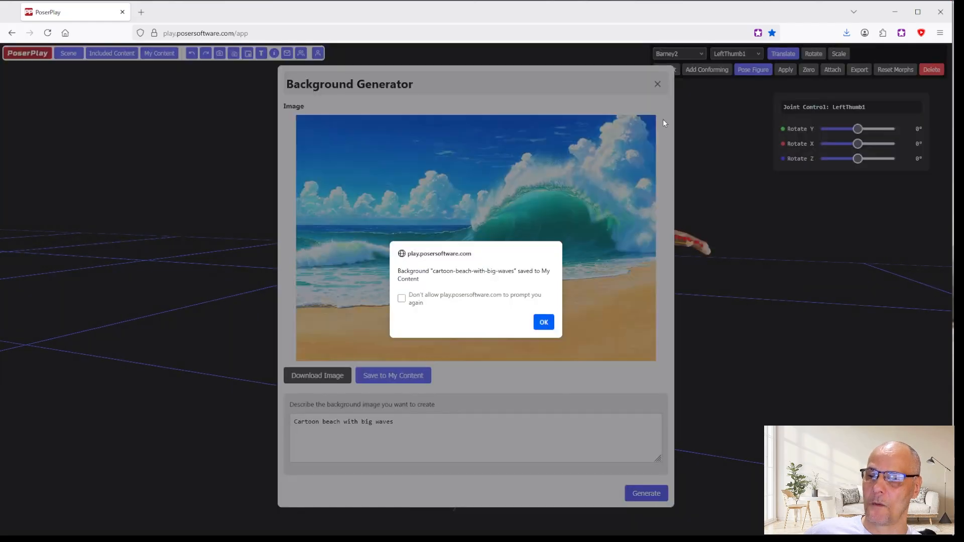
click(544, 327)
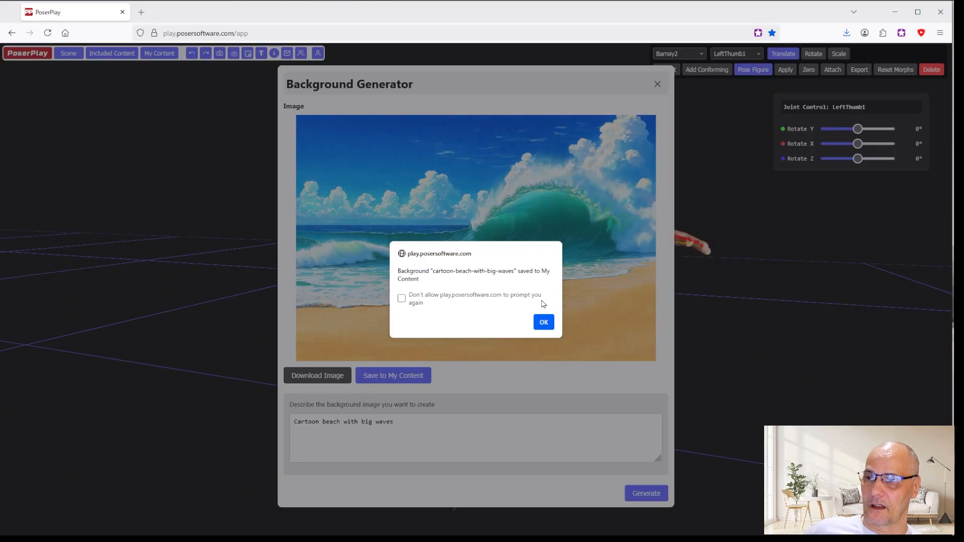
Dismiss the save messages, close the Background Generator and load the saved cartoon-beach-with-big-waves background from My Content.
click(543, 322)
click(544, 322)
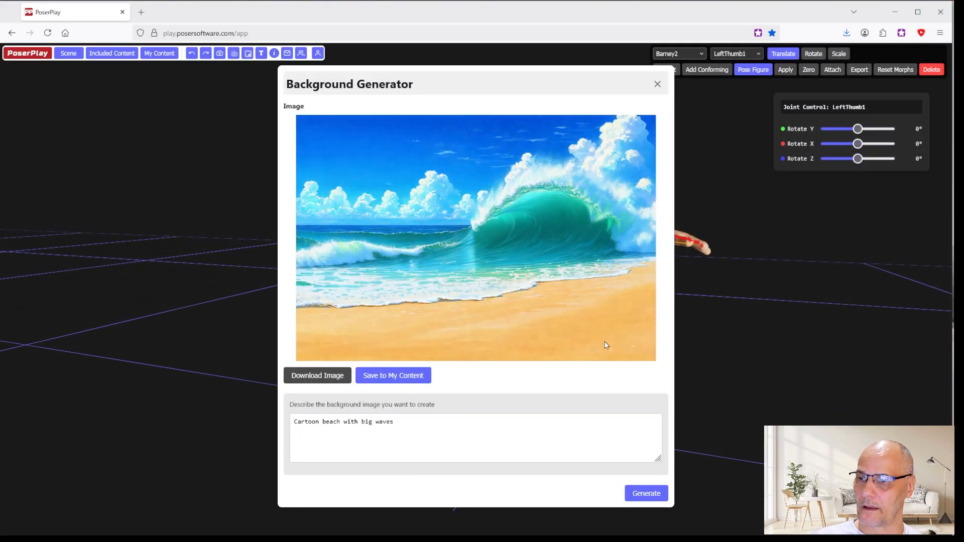
click(657, 84)
click(161, 53)
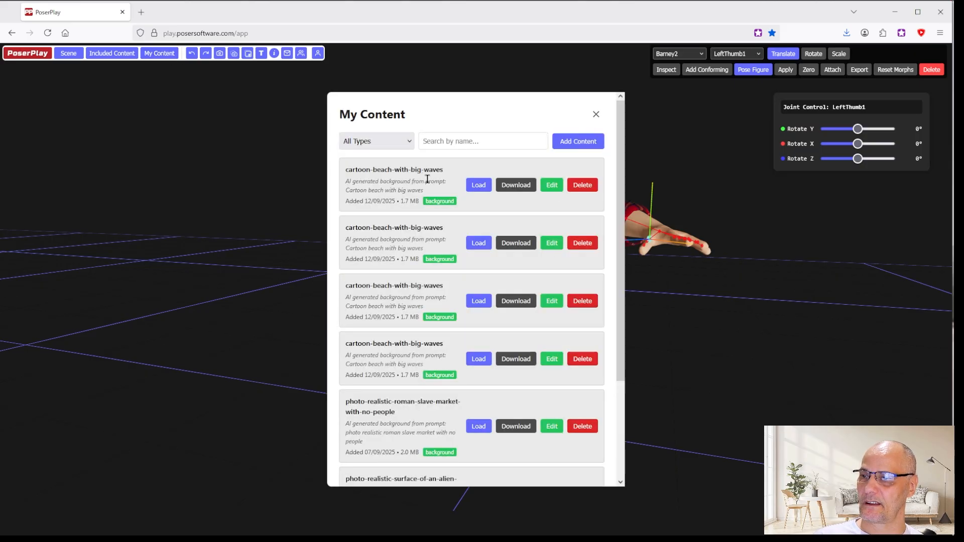
click(479, 185)
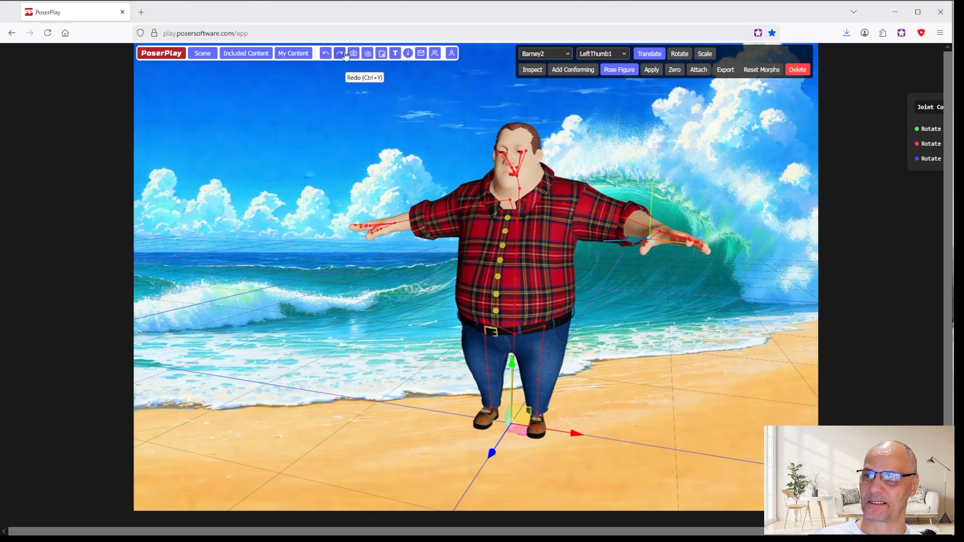
Set the scene light's horizontal direction to 215° and its vertical direction to 79° in the scene properties.
click(408, 141)
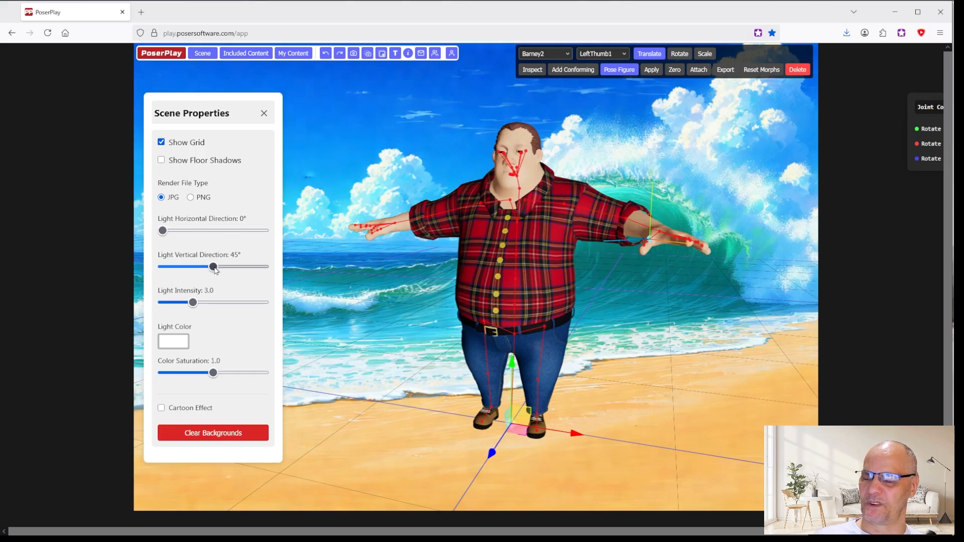
drag(214, 267, 238, 259)
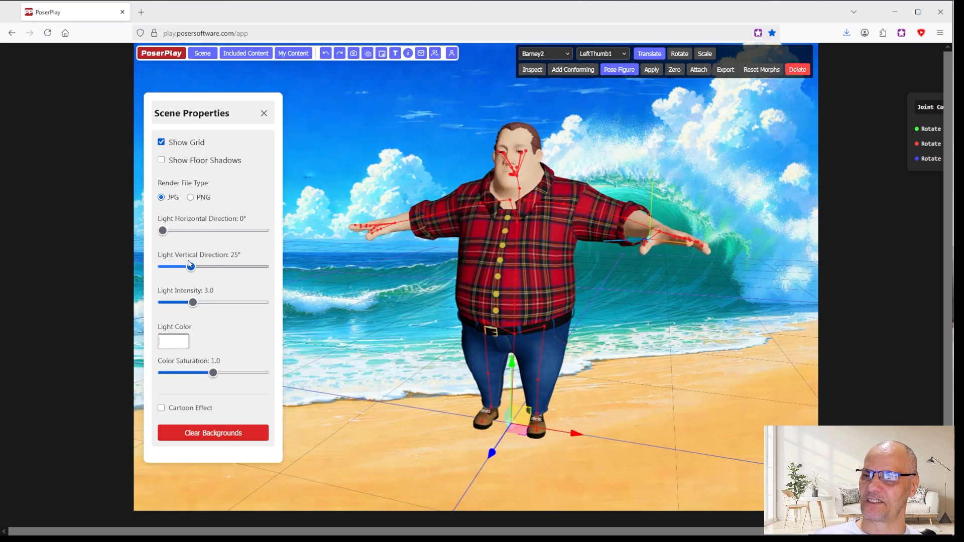
drag(162, 230, 223, 231)
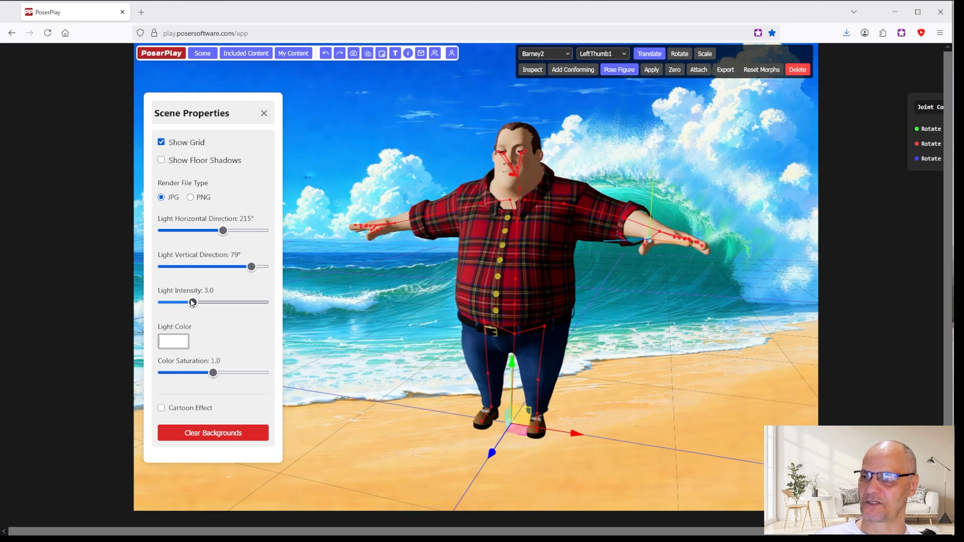
Try out the color saturation and the Cartoon Effect on the scene.
mouse_move(213, 373)
mouse_down()
mouse_move(263, 374)
mouse_move(201, 355)
mouse_move(215, 355)
mouse_up()
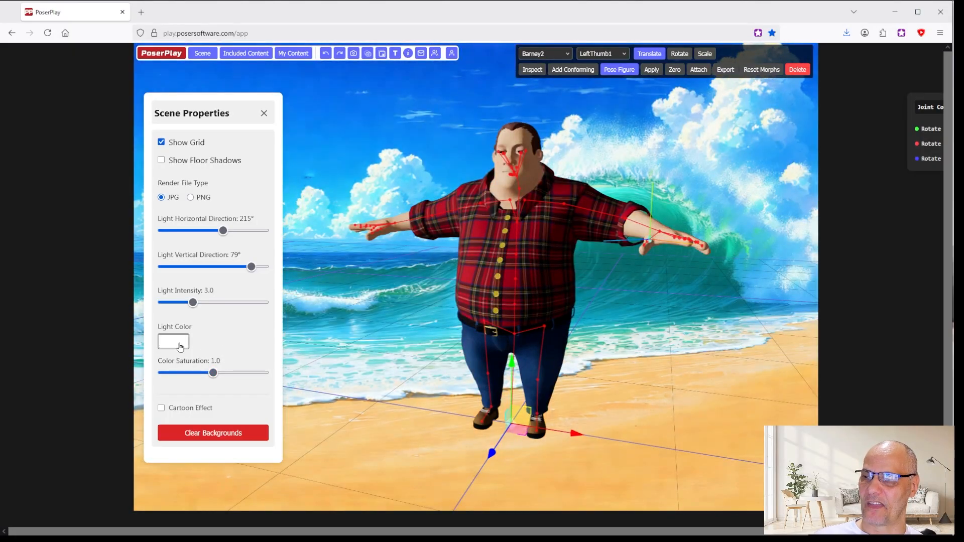
click(162, 409)
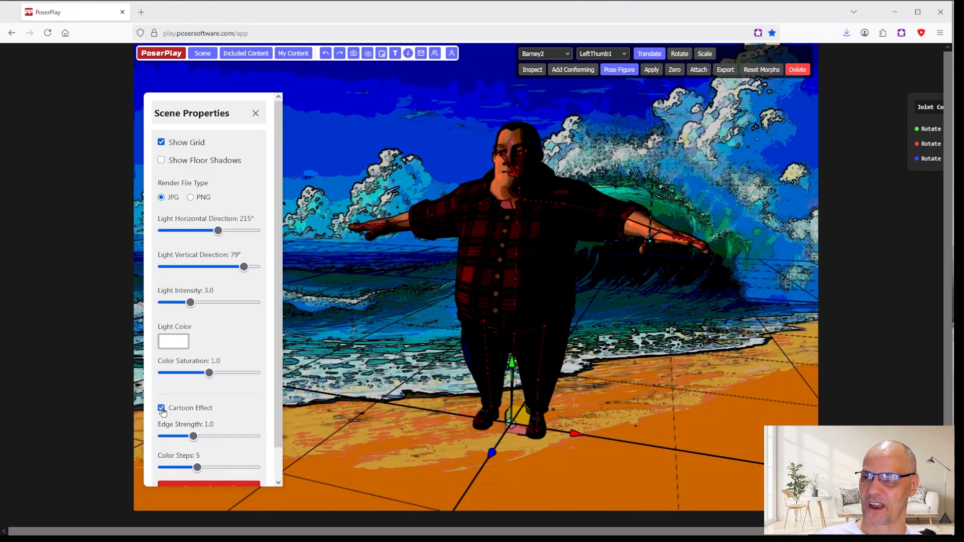
click(162, 408)
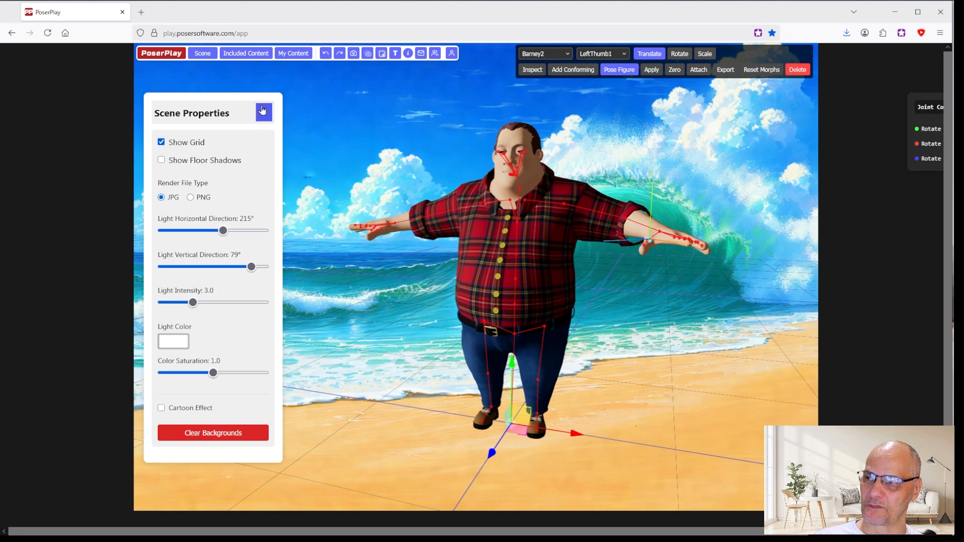
Enable floor shadows for the scene and close the scene properties.
click(162, 160)
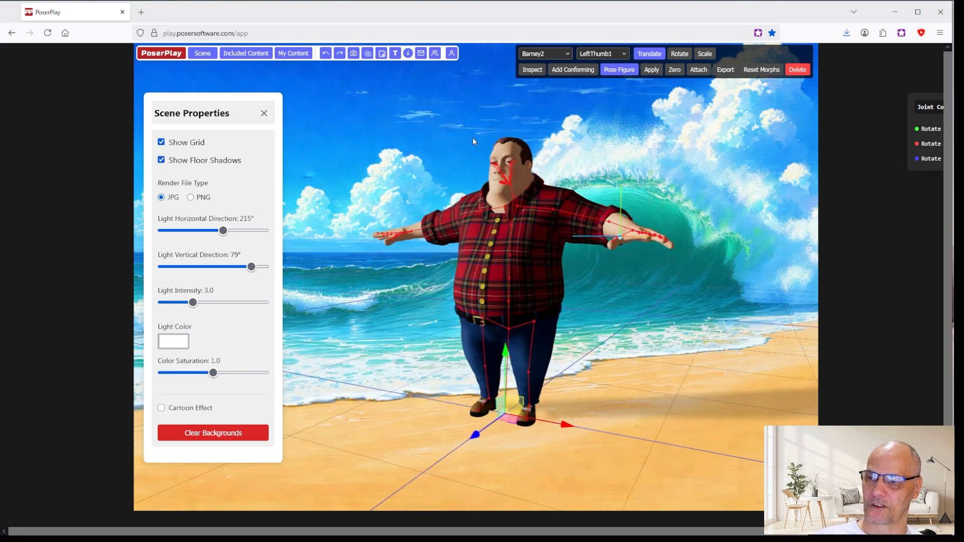
click(264, 113)
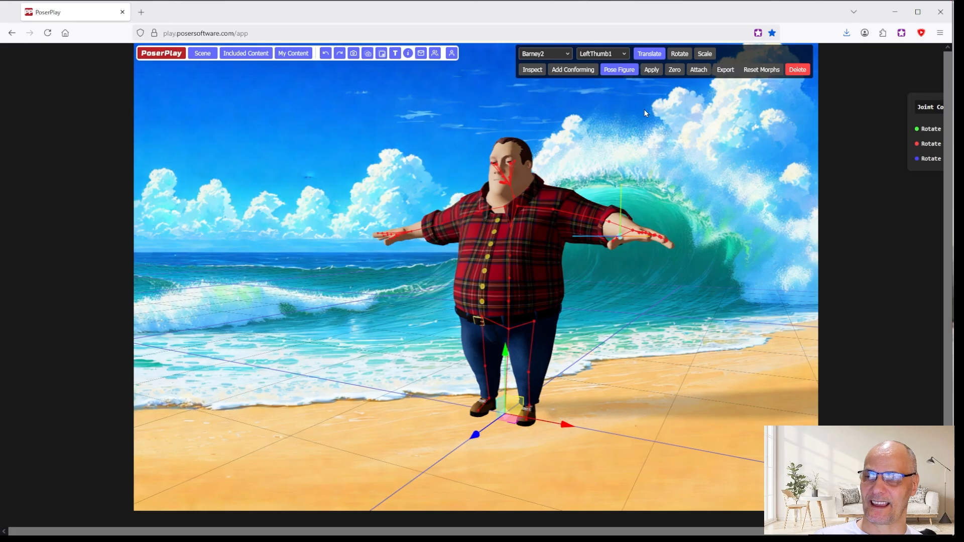
Render the scene as a JPG image named "barny sea" and save it in the Documents folder.
click(353, 54)
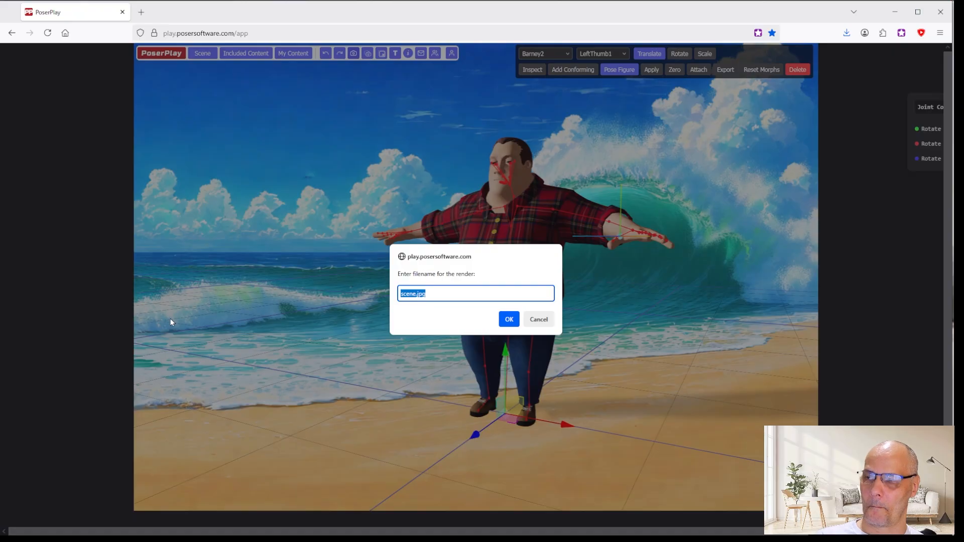
text(barny sea)
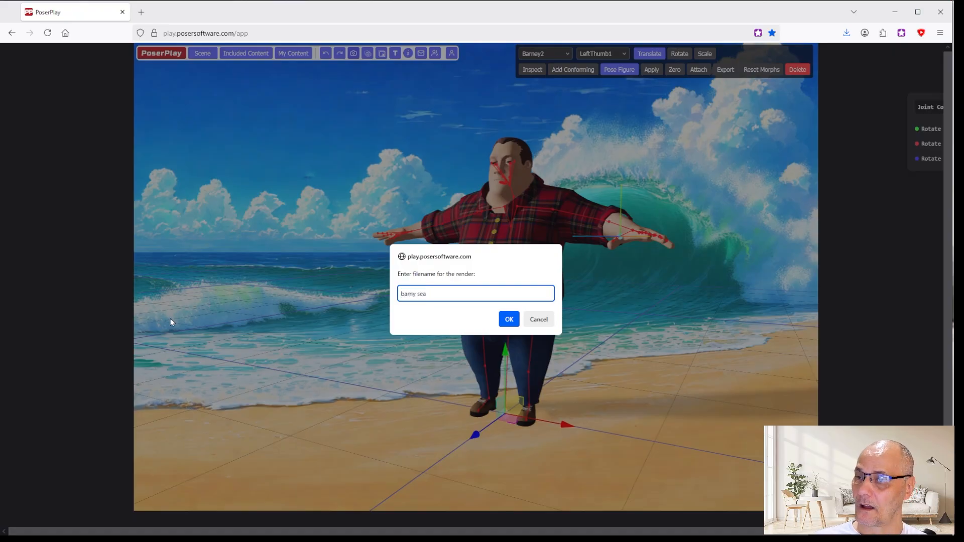
click(512, 320)
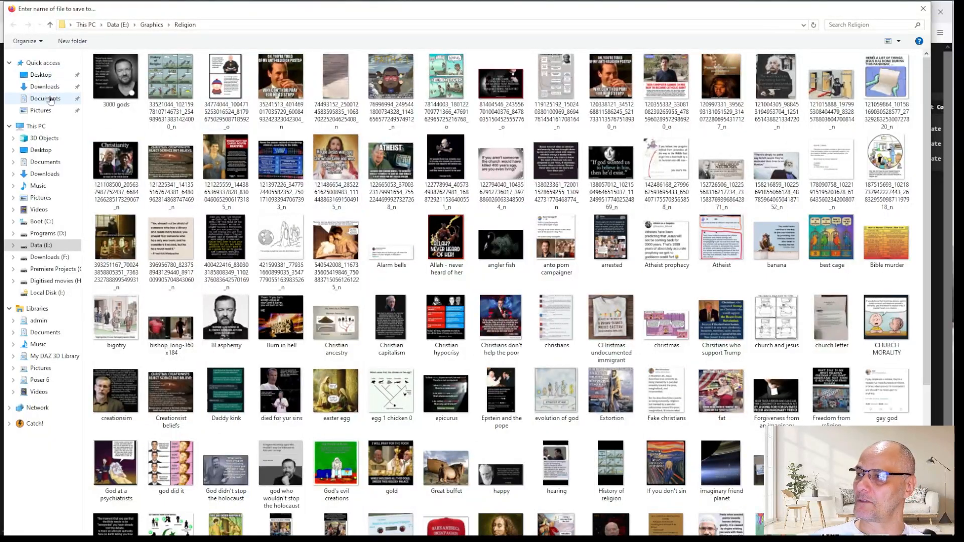
click(44, 98)
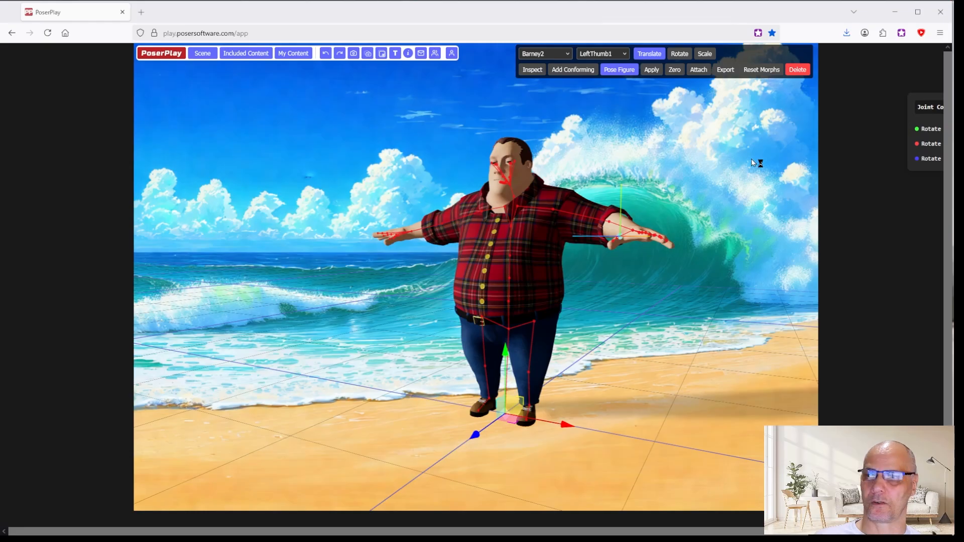
Switch to FastStone Image Viewer to examine the rendered barny sea image, and close the viewer.
mouse_move(954, 41)
mouse_down()
mouse_move(652, 11)
mouse_move(504, 10)
mouse_move(845, 76)
mouse_move(963, 13)
mouse_move(945, 31)
mouse_up()
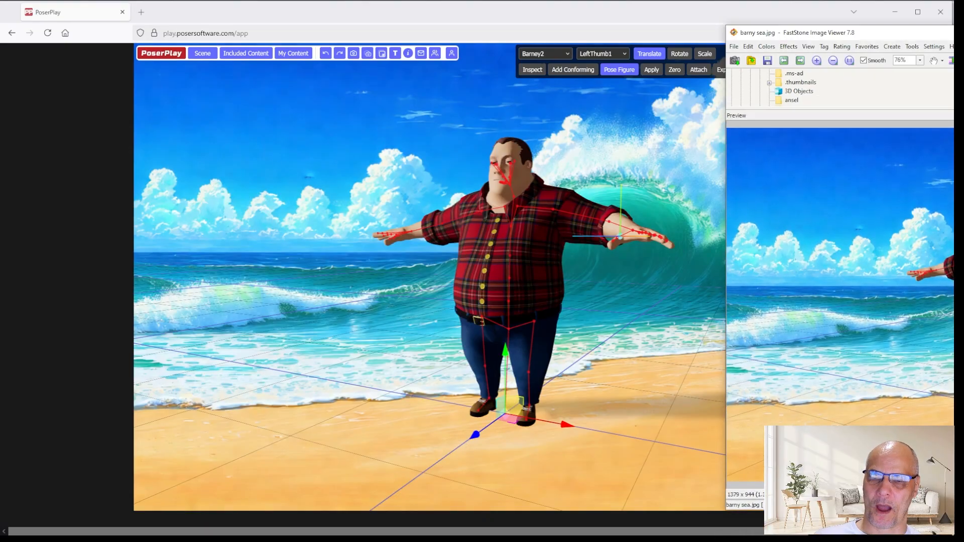
mouse_move(803, 32)
mouse_down()
mouse_move(800, 24)
mouse_move(882, 30)
mouse_move(778, 28)
mouse_move(793, 28)
mouse_up()
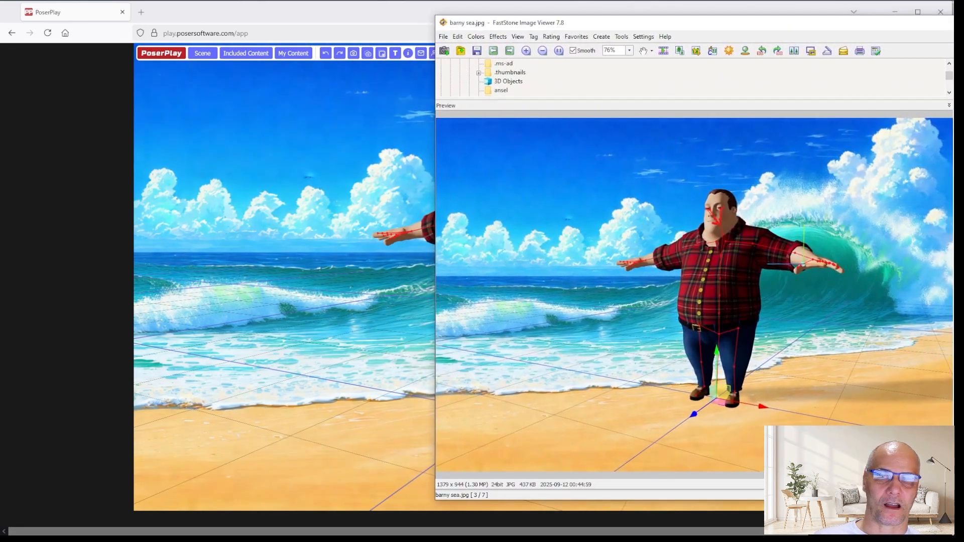
click(953, 23)
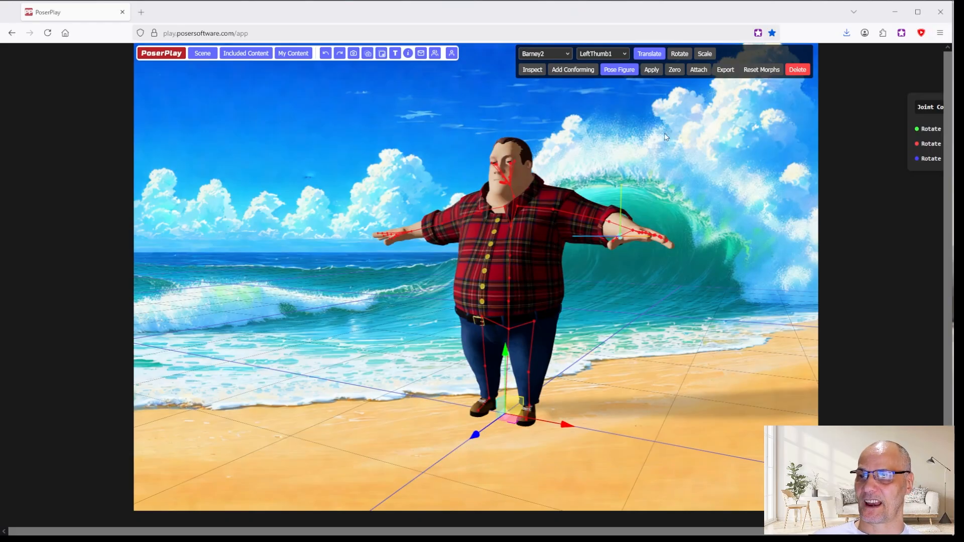
Turn off figure posing for Barney2 to hide its joint overlay, and deselect the figure.
click(620, 71)
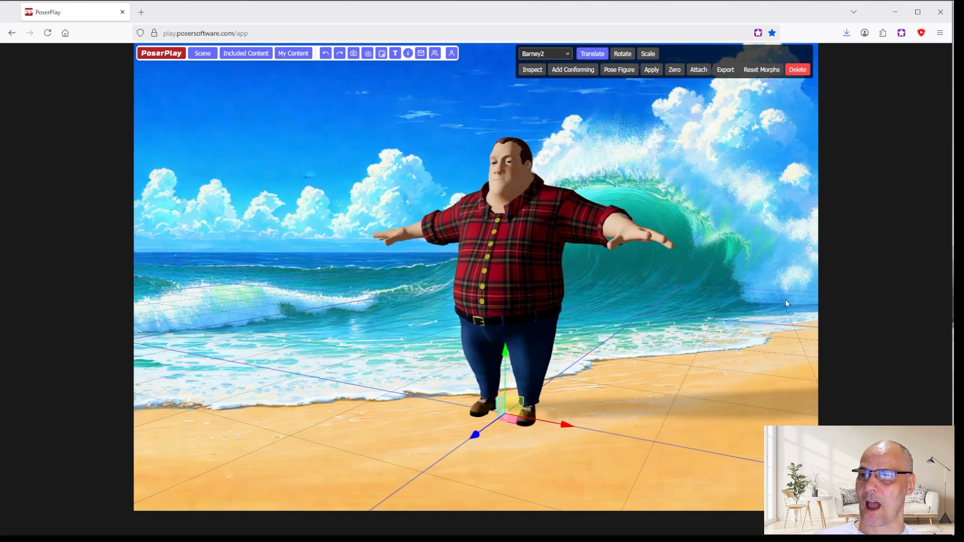
click(799, 71)
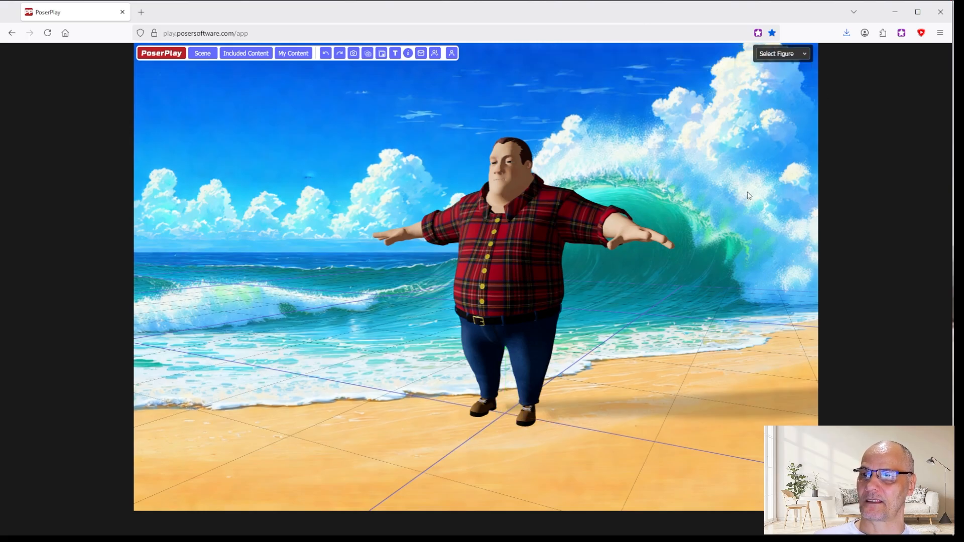
Hide the ground grid through the scene properties and close them.
click(202, 54)
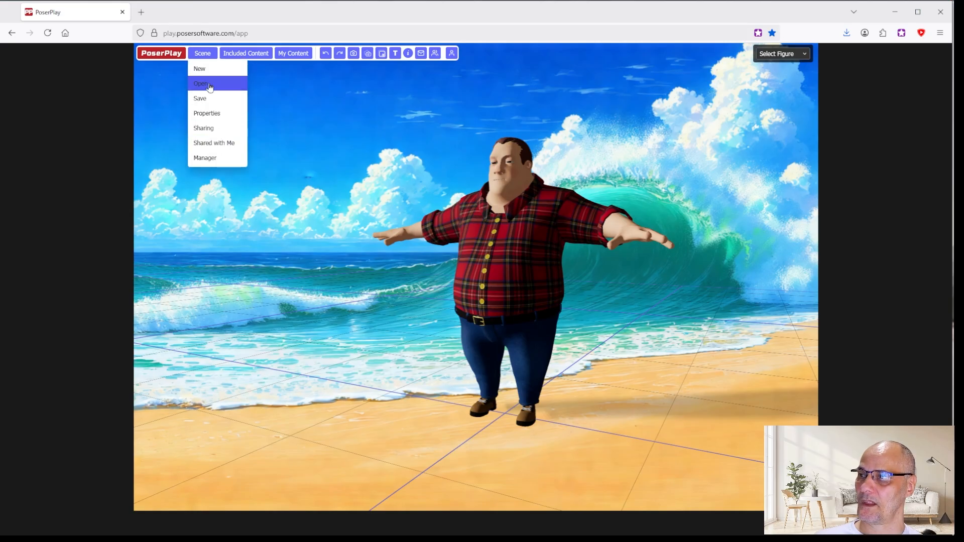
click(221, 115)
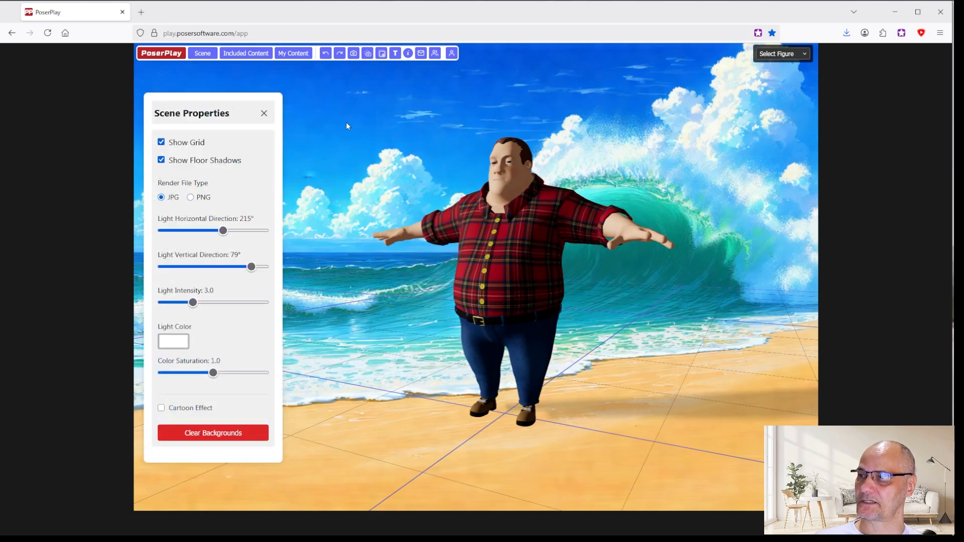
click(181, 146)
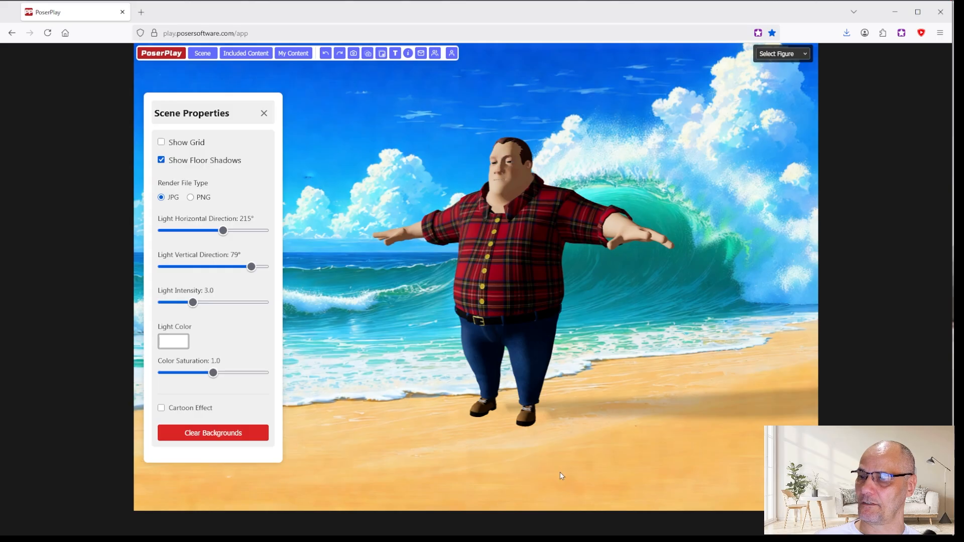
drag(260, 115, 402, 122)
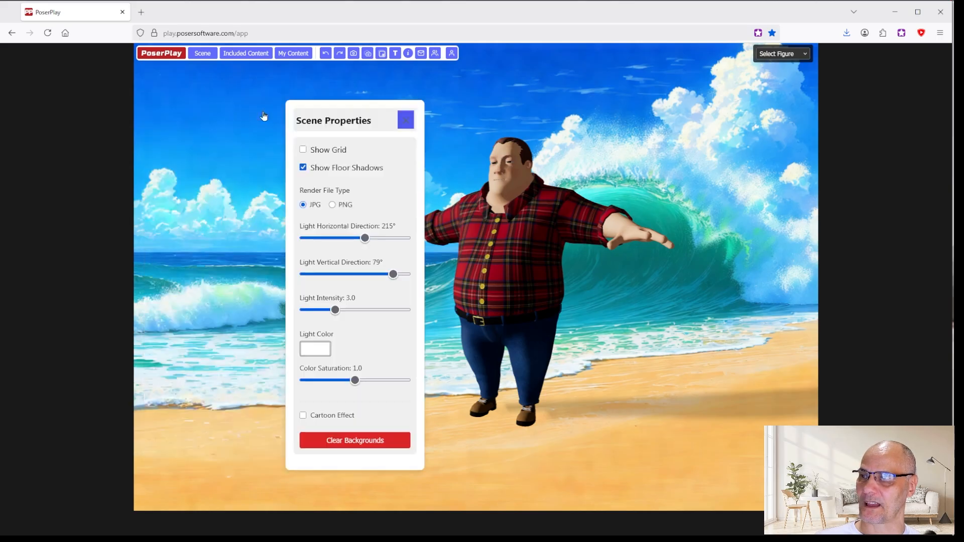
click(406, 120)
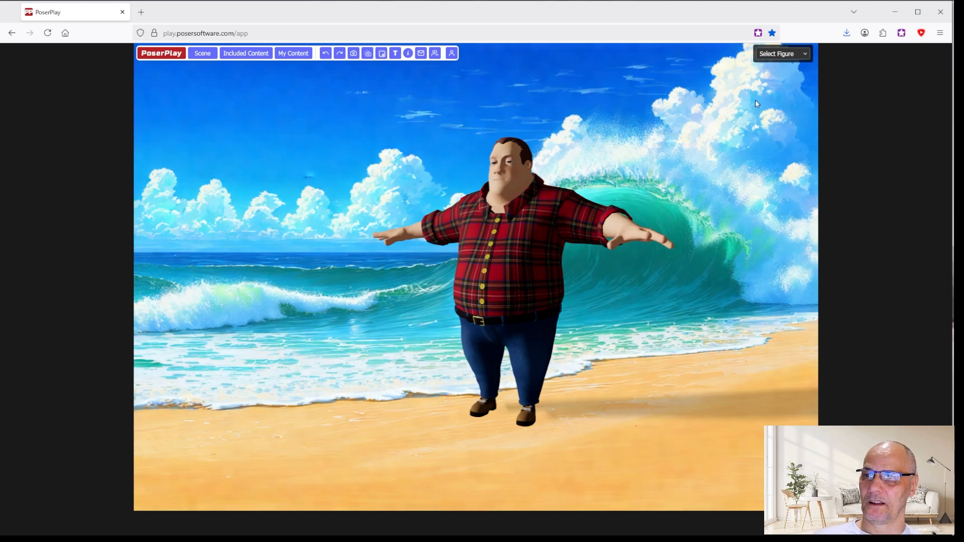
Select the Barney2 figure, examine its materials in the Model Inspector and close the inspector.
click(777, 55)
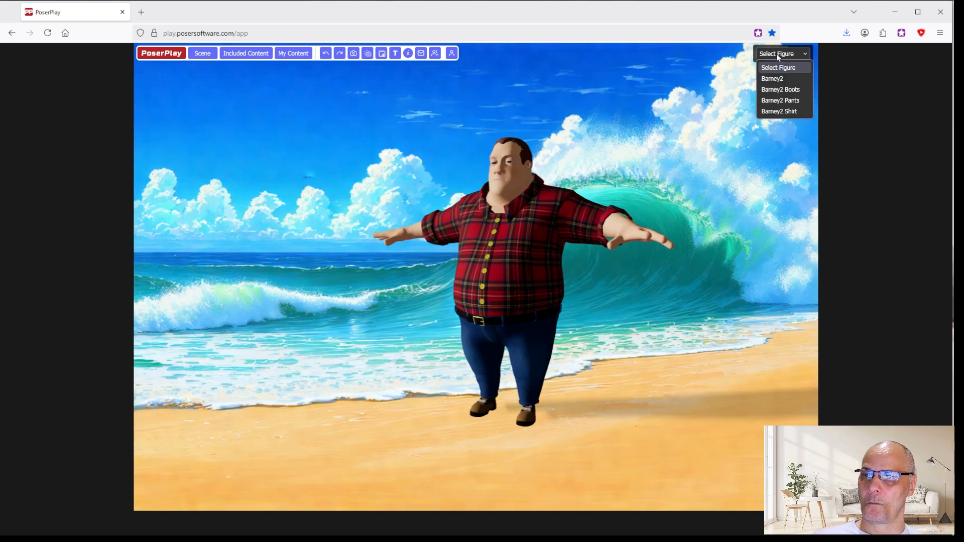
click(783, 79)
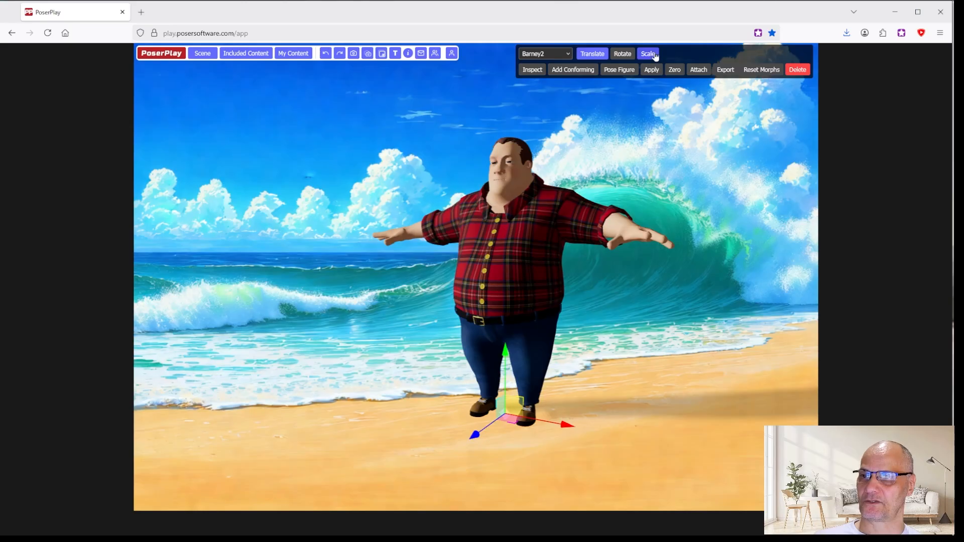
click(533, 69)
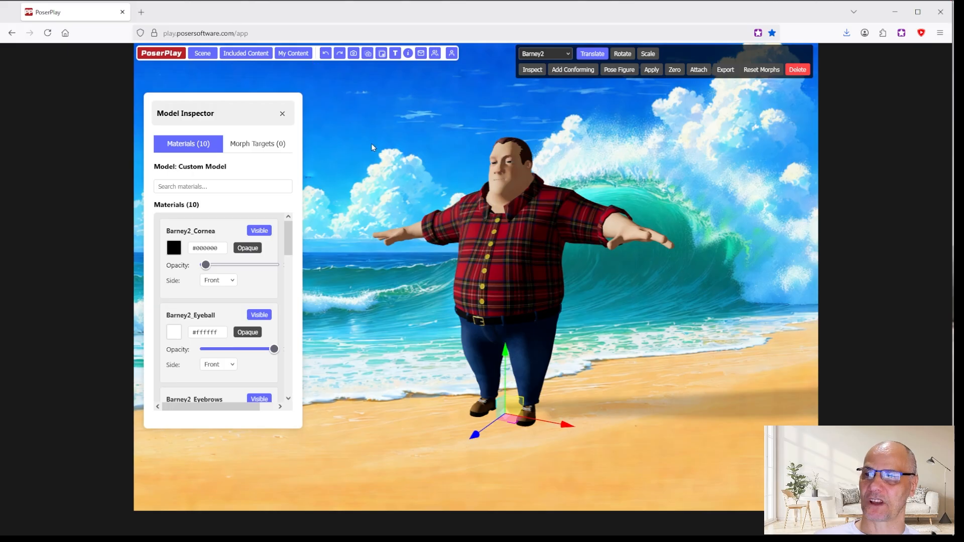
click(282, 114)
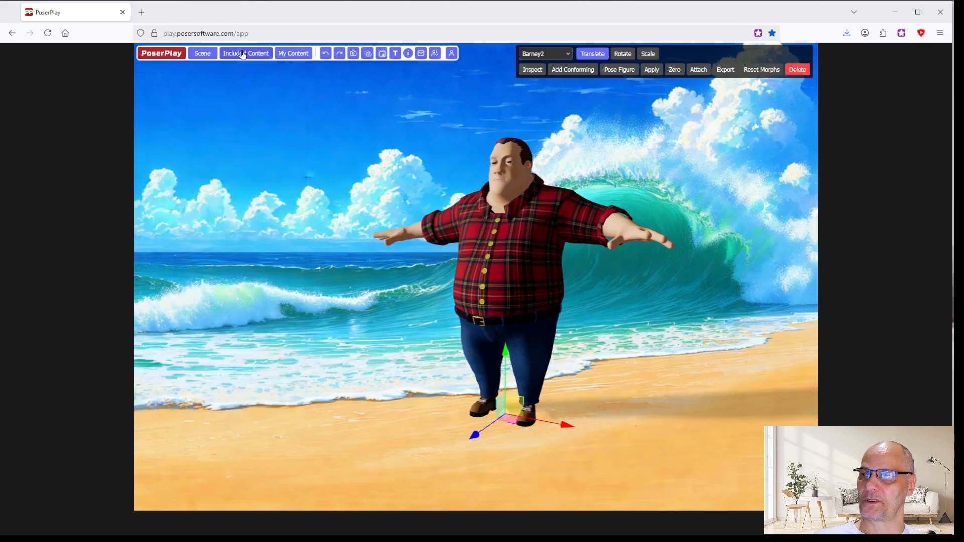
Filter the Included Content by the LHomme2 base figure and review its available clothing, hair and poses.
click(242, 54)
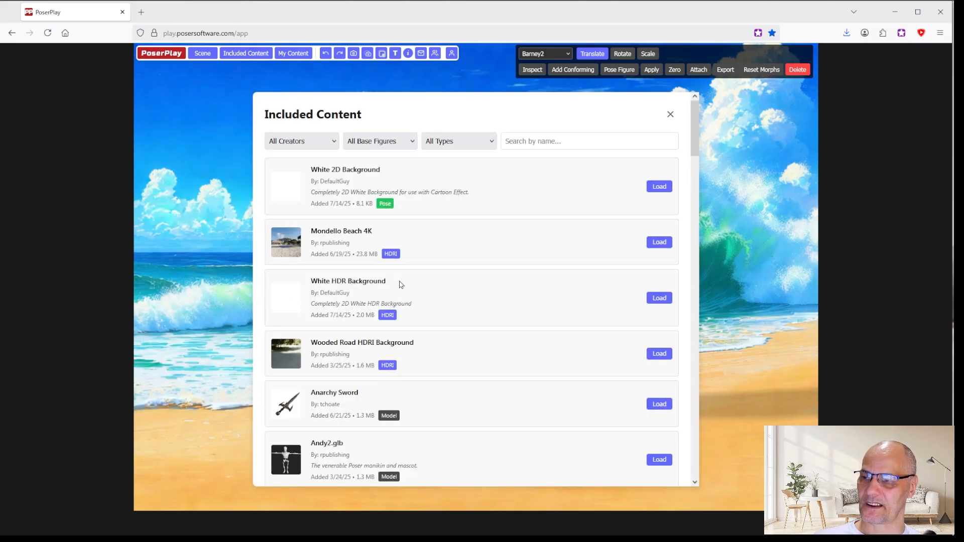
click(375, 143)
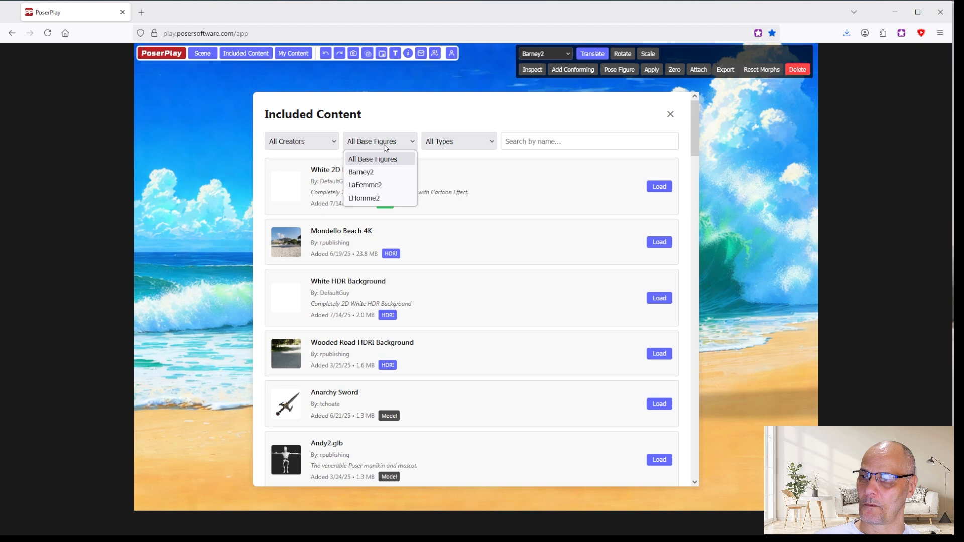
click(365, 198)
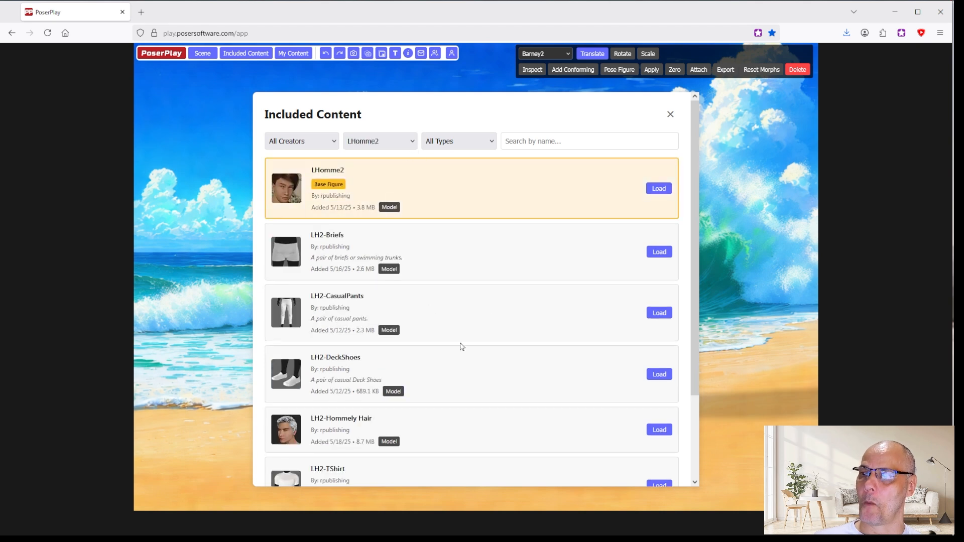
scroll(420, 267, down, 1)
scroll(480, 396, down, 1)
scroll(484, 383, up, 1)
scroll(480, 376, down, 1)
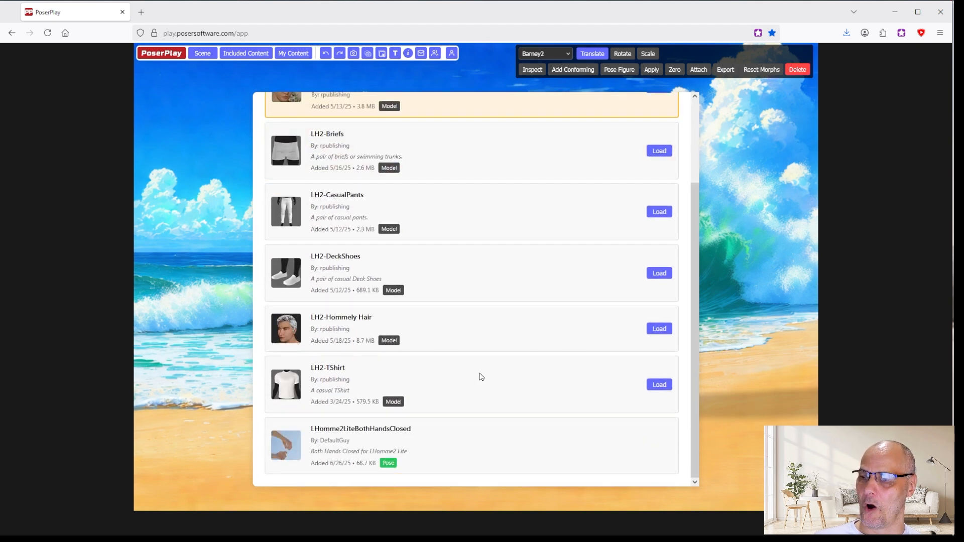
scroll(462, 346, up, 2)
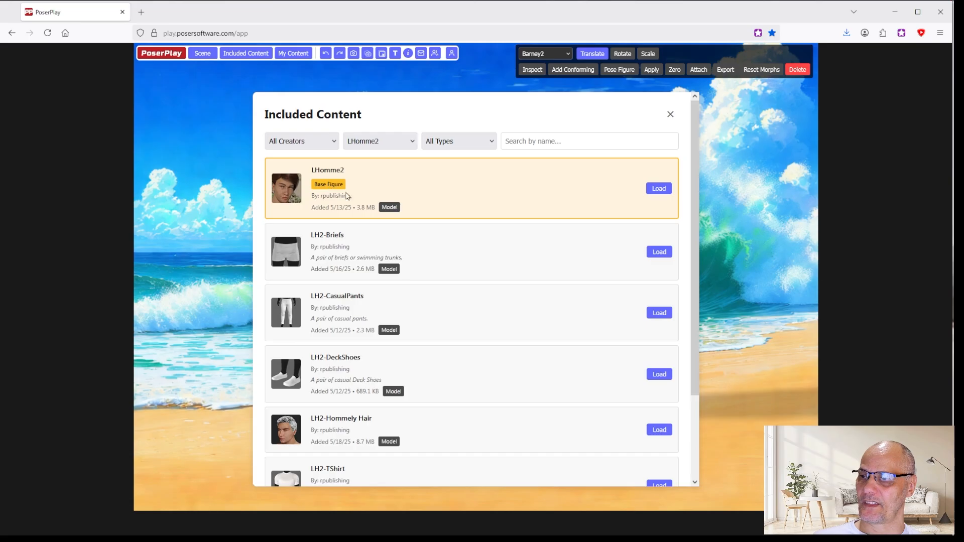
scroll(355, 286, down, 2)
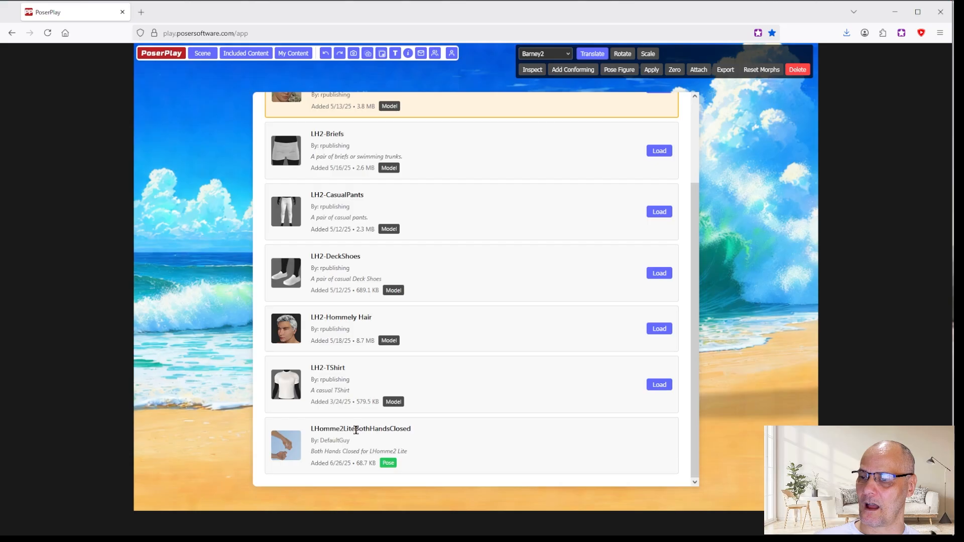
Filter the Included Content by the LaFemme2 base figure and load the LaFemme2 model into the scene.
scroll(397, 425, up, 2)
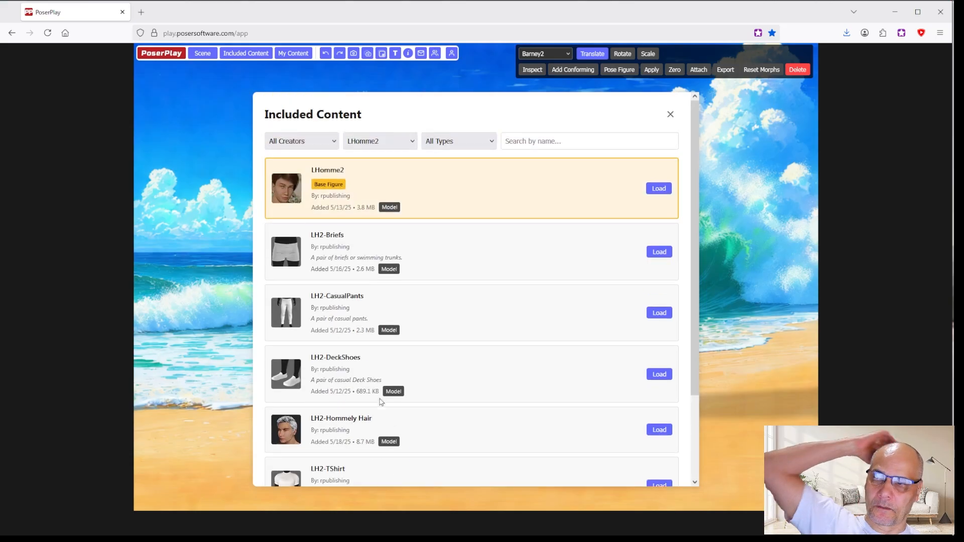
scroll(383, 402, down, 2)
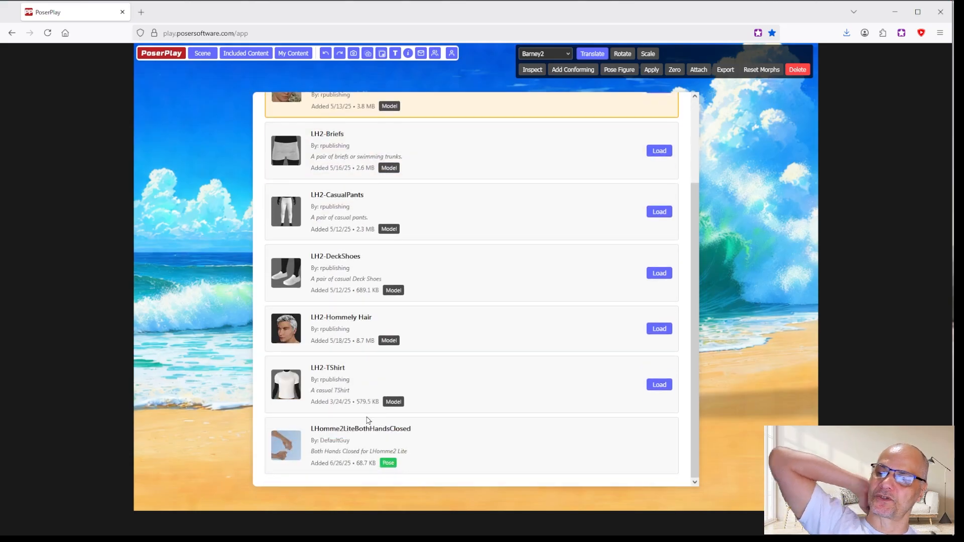
scroll(438, 355, up, 2)
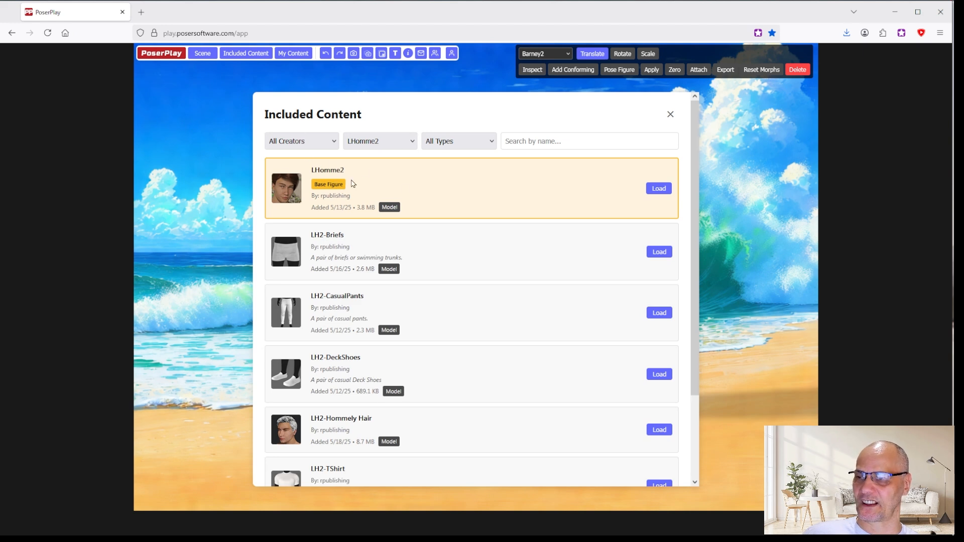
double_click(326, 187)
click(392, 145)
click(376, 184)
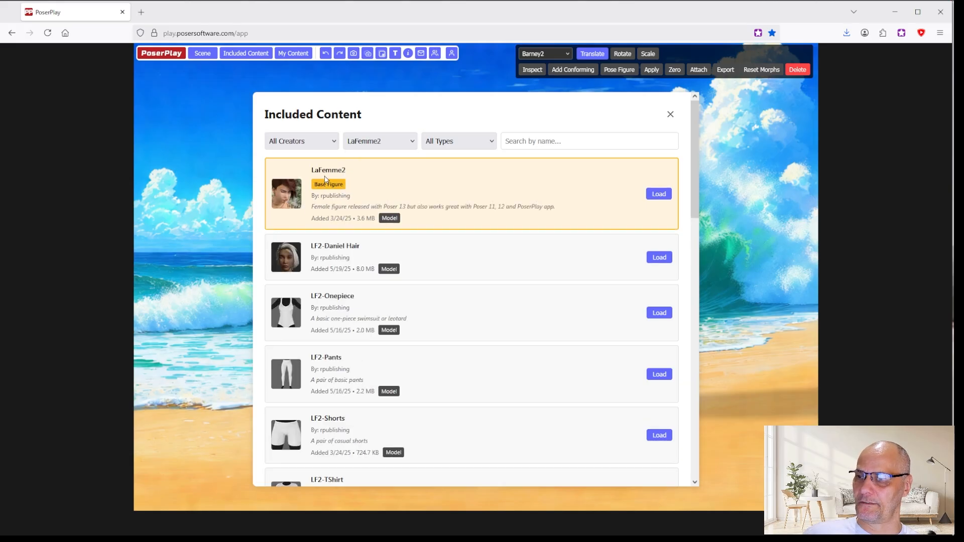
click(657, 196)
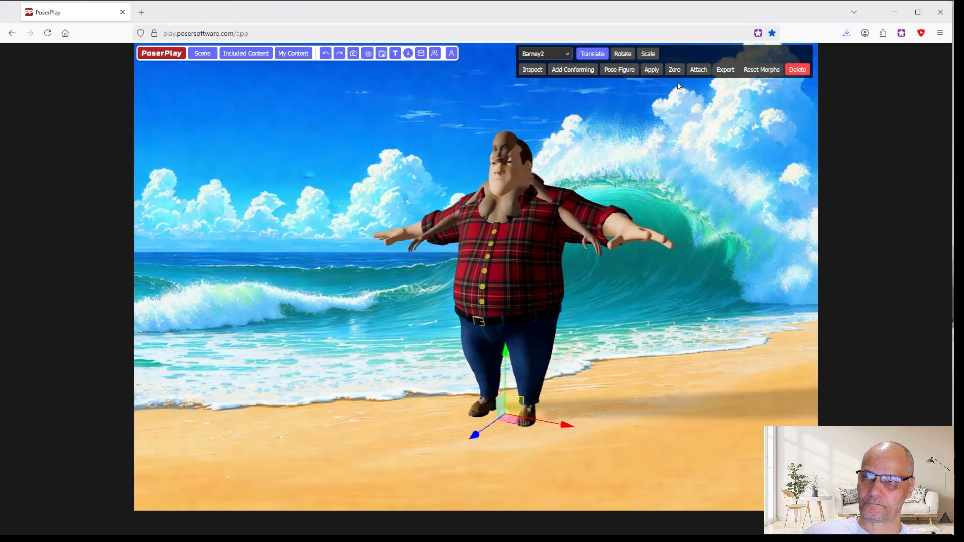
Move the Barney2 figure sideways along its red axis so it stands beside LaFemme2.
drag(567, 425, 748, 442)
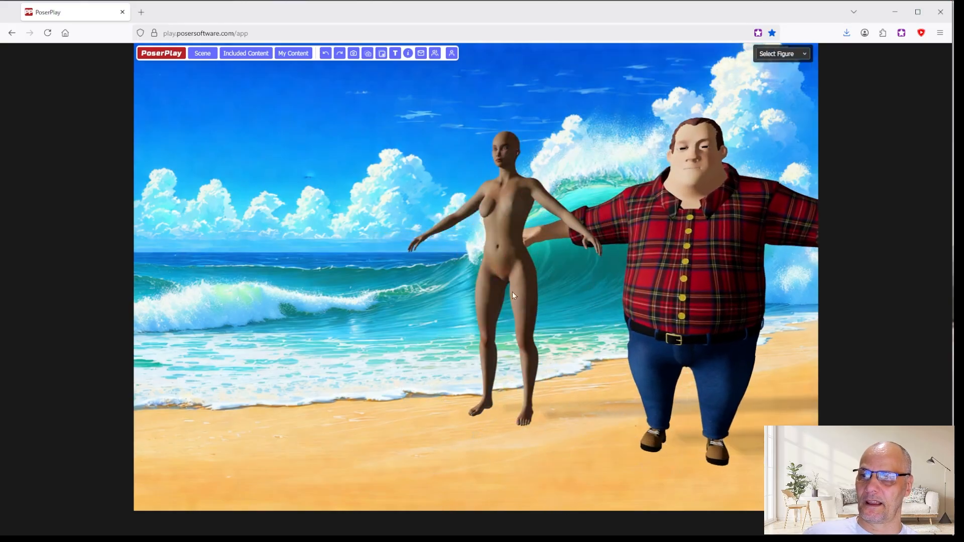
click(788, 56)
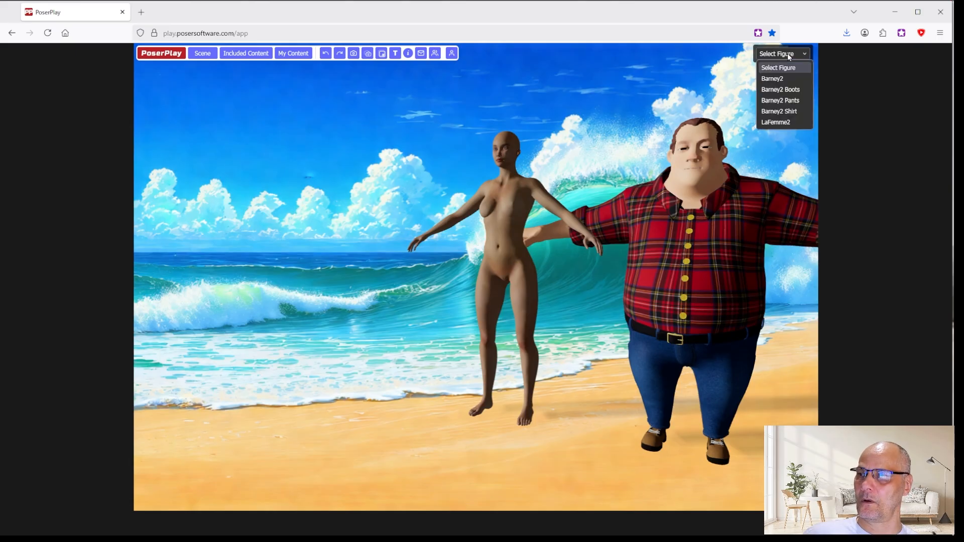
Filter the Included Content by Poses and review the poses offered for LaFemme2.
click(240, 54)
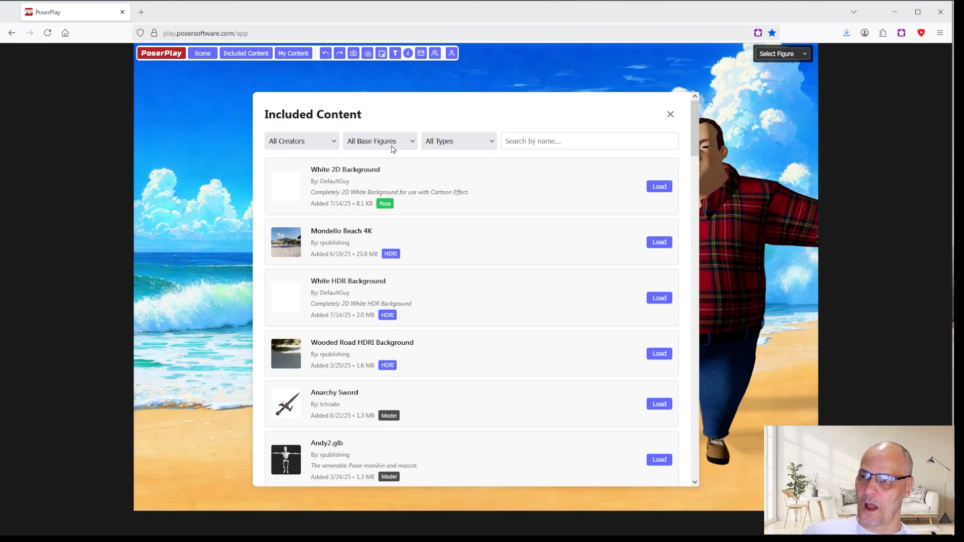
click(454, 144)
click(458, 190)
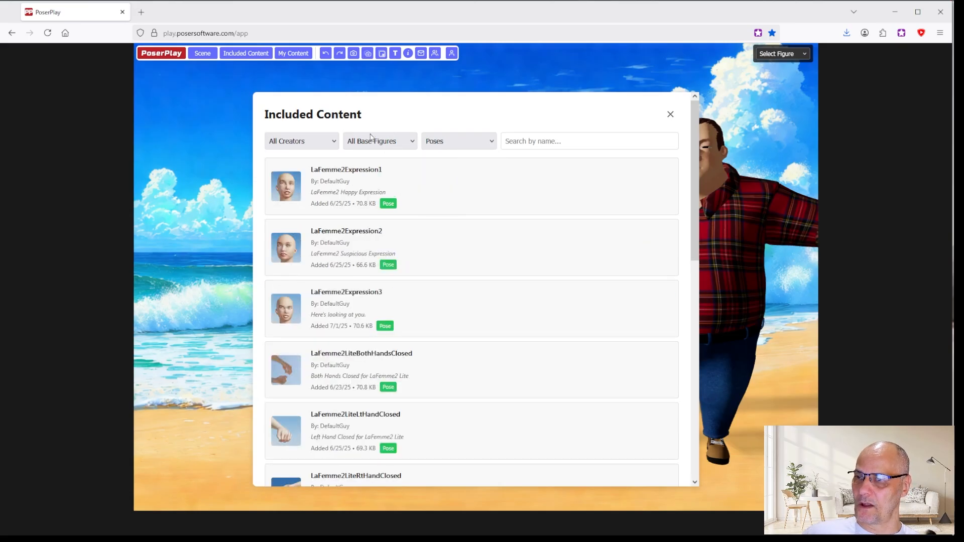
click(379, 145)
click(444, 97)
scroll(363, 301, down, 5)
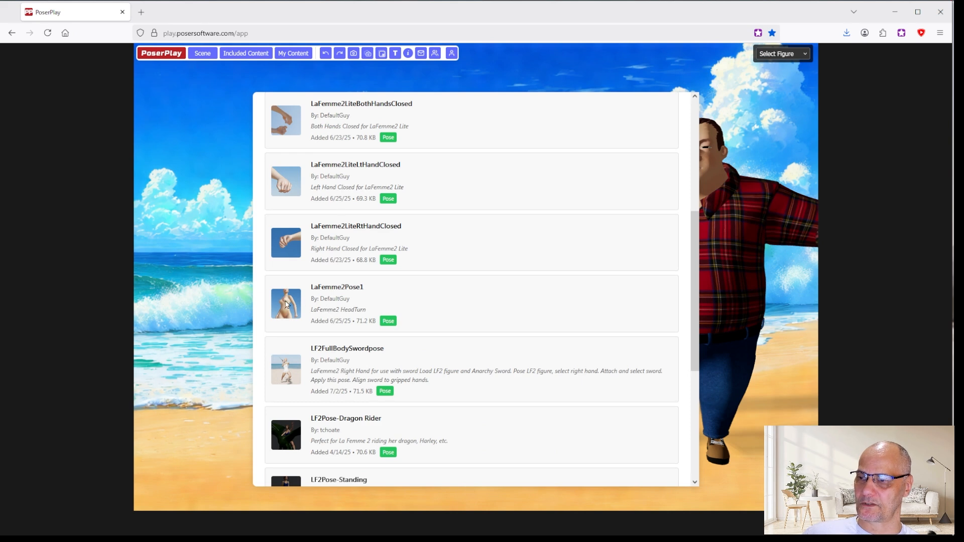
Try selecting the LaFemme2 figure while the pose list is open, and close the Included Content.
click(785, 55)
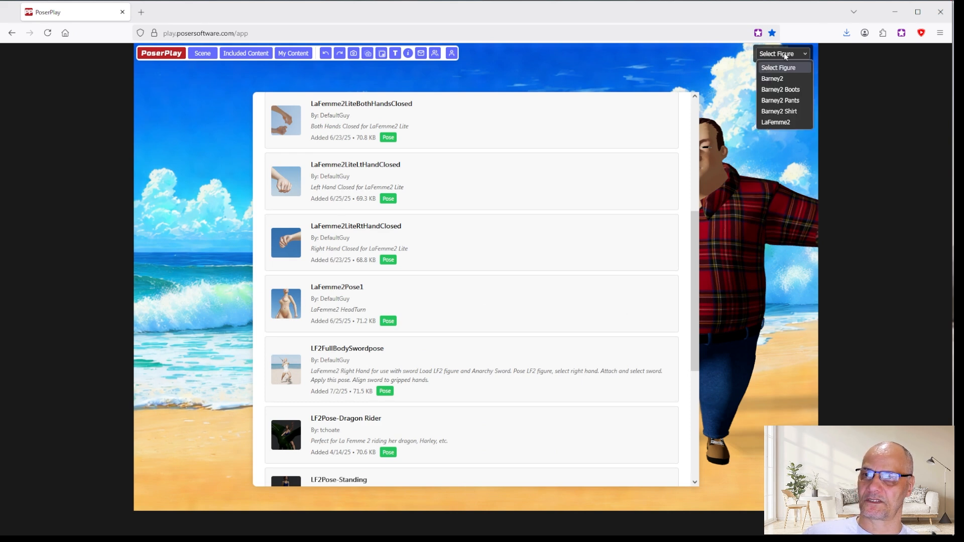
click(783, 122)
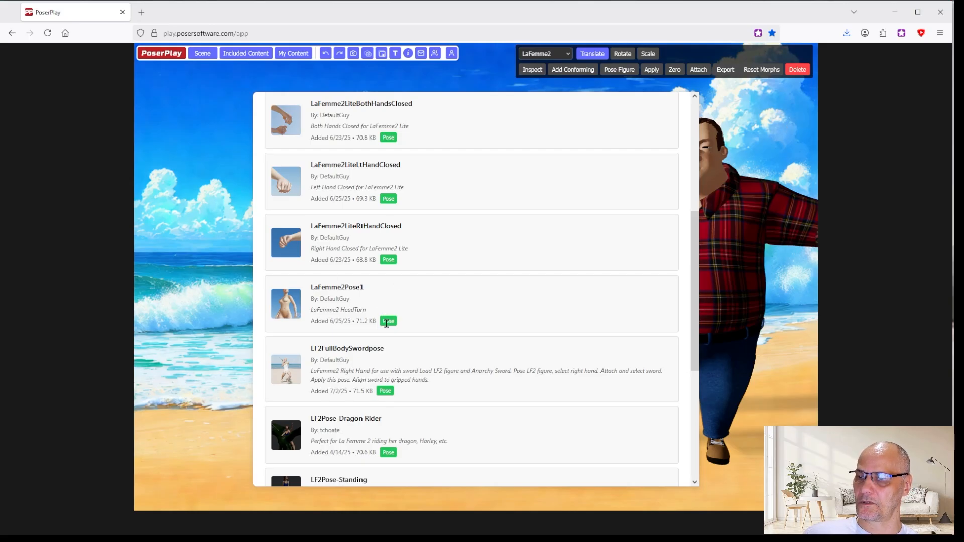
drag(484, 104, 638, 198)
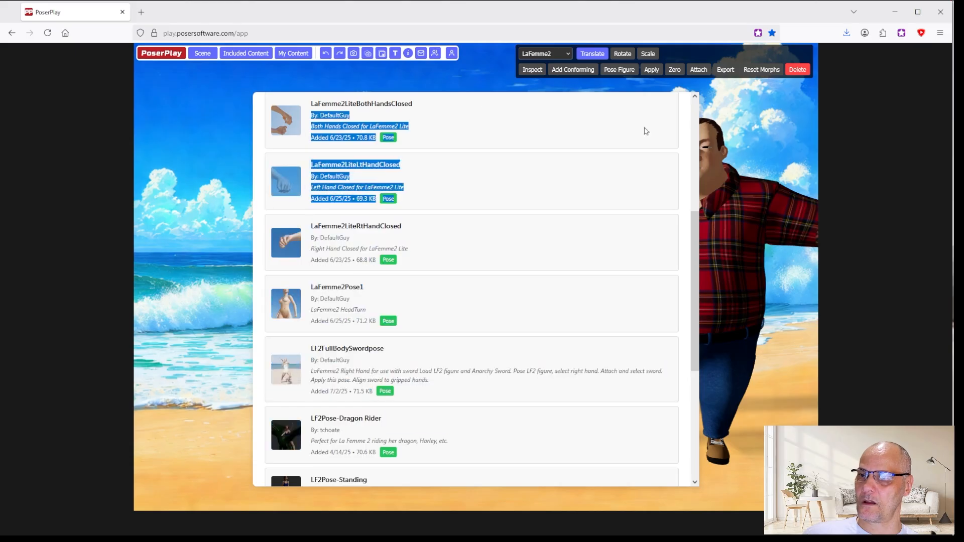
click(829, 134)
click(745, 144)
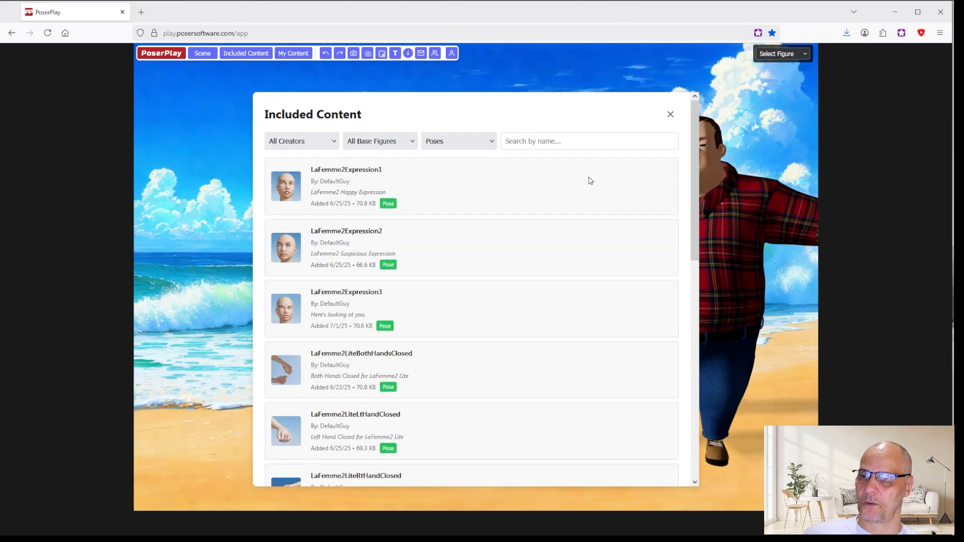
click(670, 114)
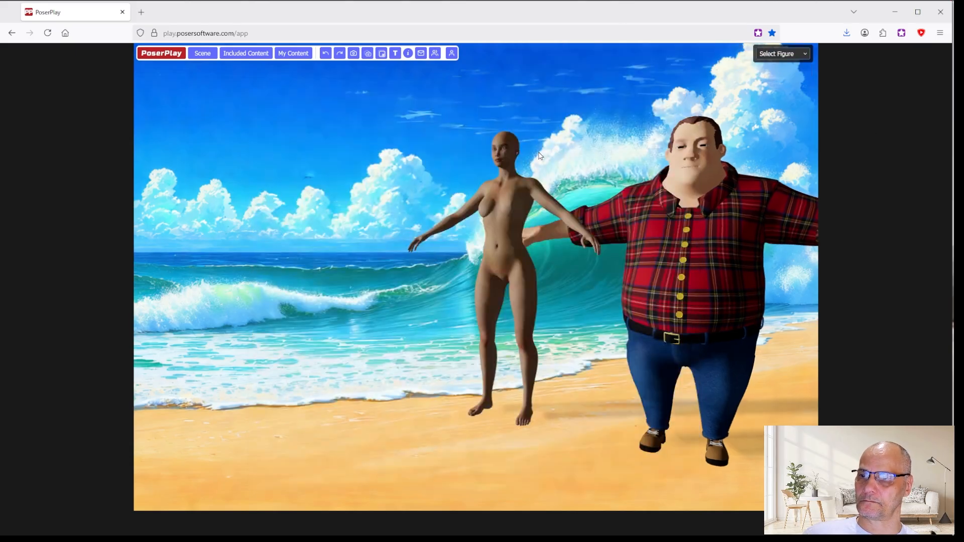
Turn on figure posing for LaFemme2 and apply an included full-body pose with both arms lowered.
click(516, 176)
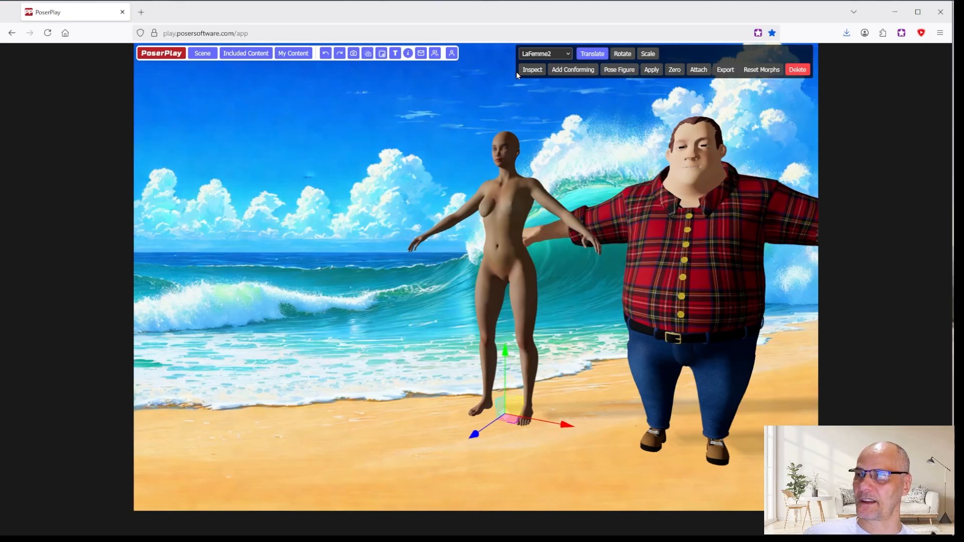
click(620, 75)
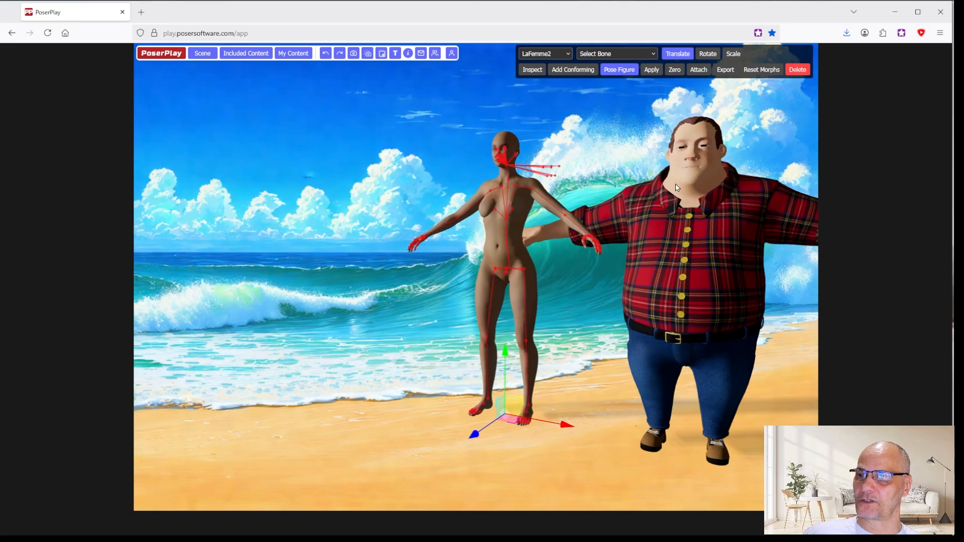
click(652, 70)
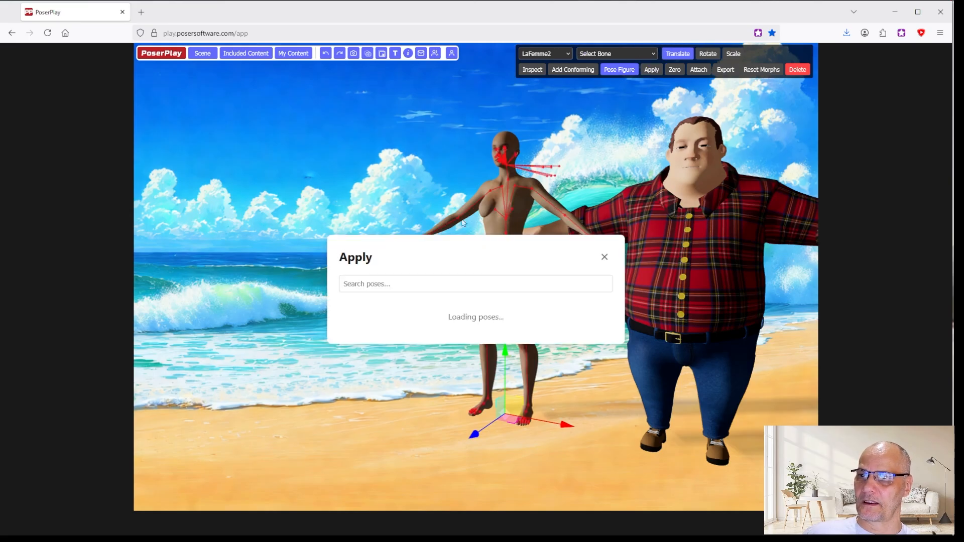
scroll(419, 236, down, 6)
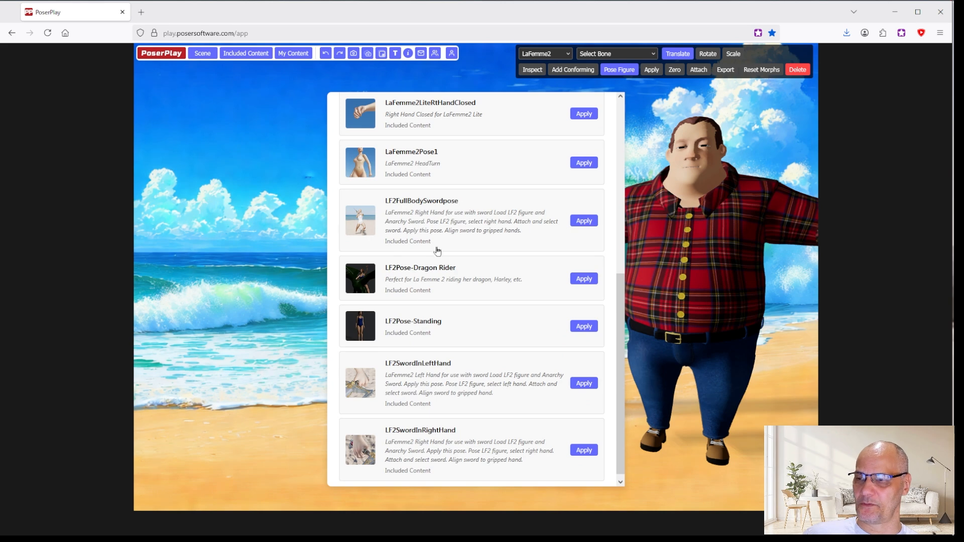
scroll(444, 256, up, 6)
scroll(469, 206, up, 1)
scroll(469, 208, down, 3)
scroll(469, 208, up, 3)
scroll(467, 212, down, 3)
scroll(467, 211, down, 2)
click(583, 226)
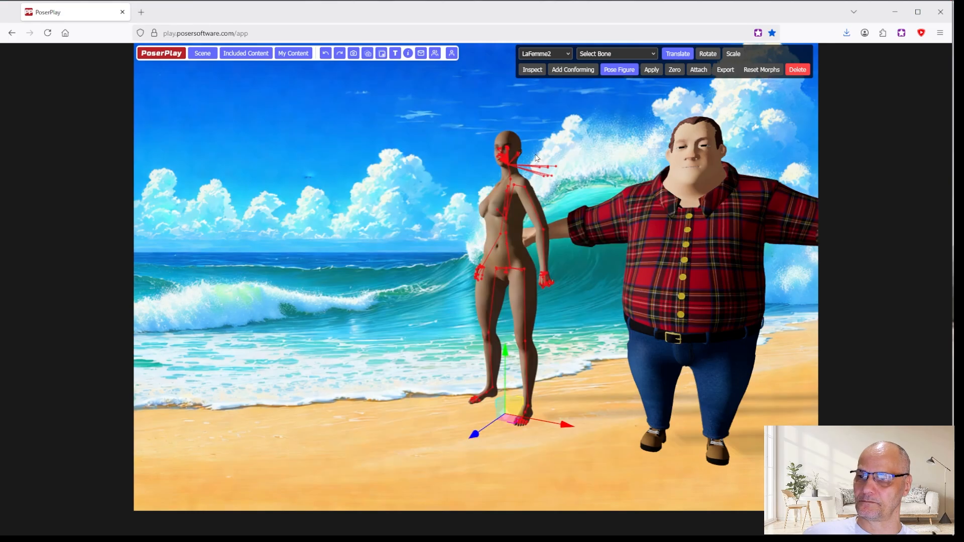
Examine the applied pose on LaFemme2 up close and deselect the figure.
scroll(549, 93, up, 3)
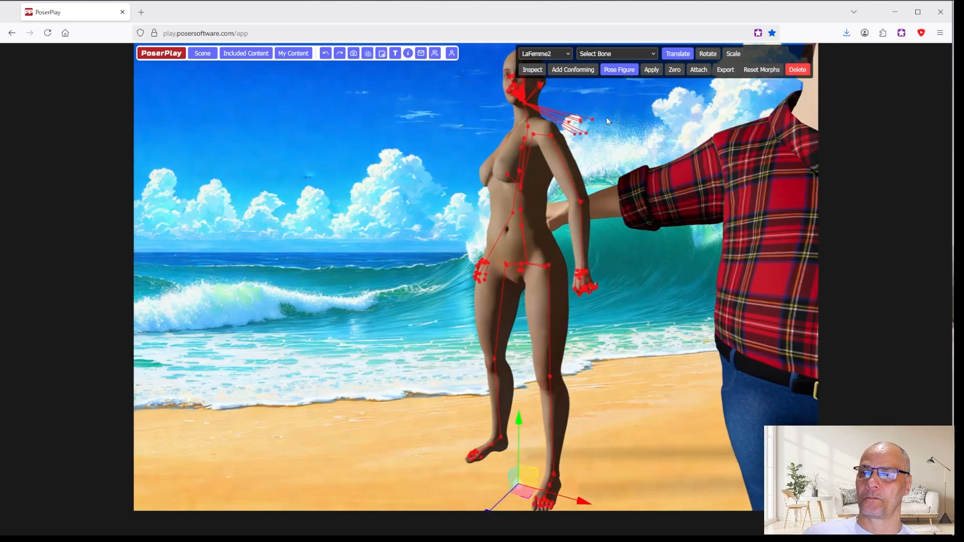
scroll(604, 118, down, 2)
scroll(610, 115, down, 5)
scroll(538, 202, up, 8)
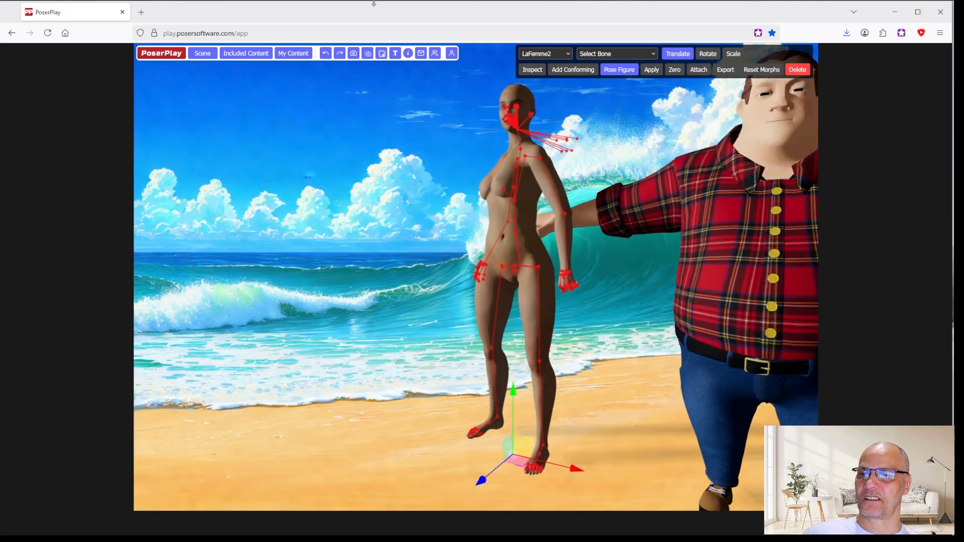
mouse_move(610, 116)
mouse_down()
mouse_move(656, 132)
mouse_move(605, 111)
mouse_move(613, 112)
mouse_up()
click(612, 114)
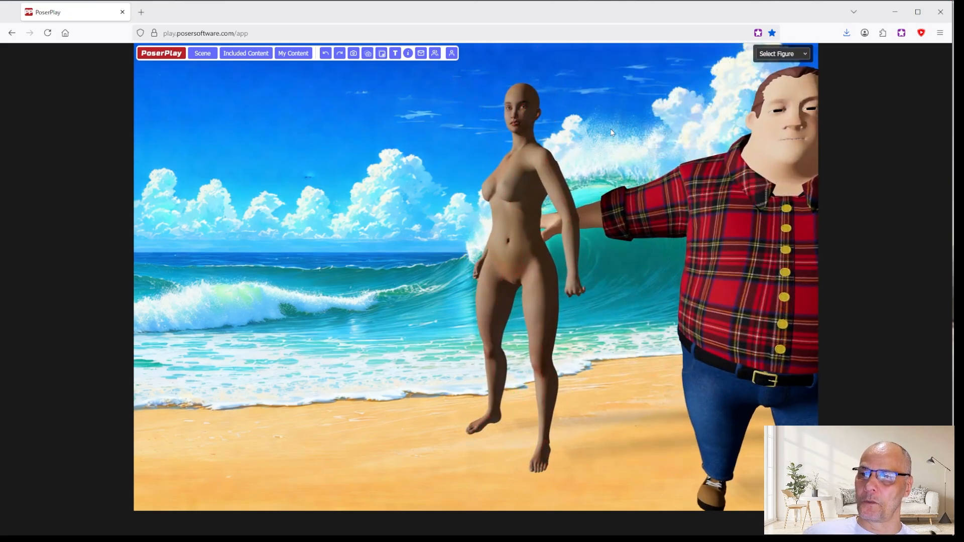
Select LaFemme2 again, turn on figure posing and apply the LaFemme2Expression3 expression.
click(781, 54)
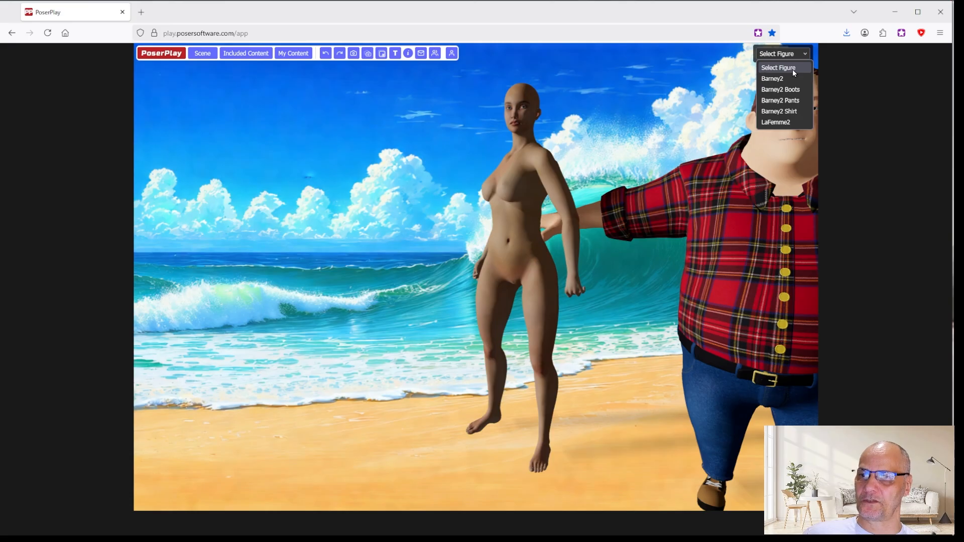
click(784, 122)
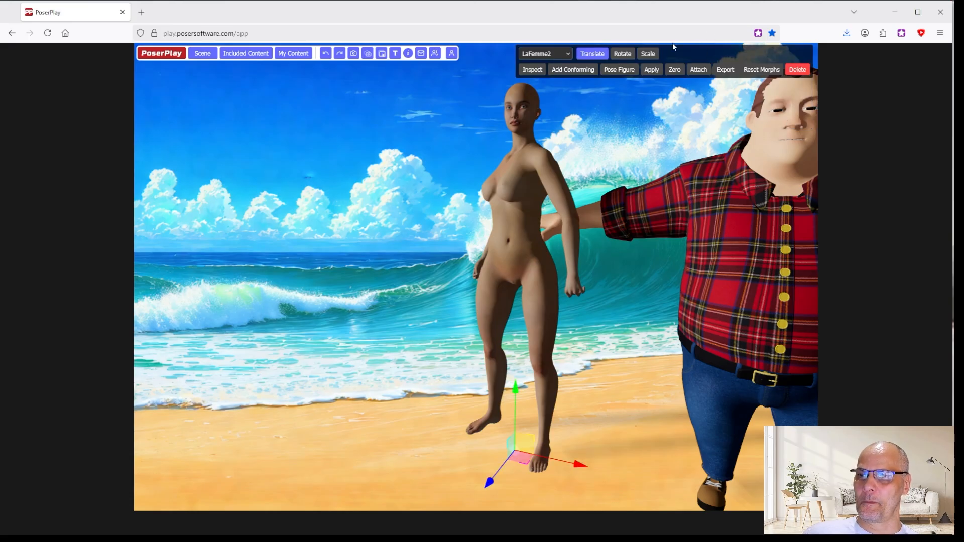
drag(450, 115, 520, 113)
click(539, 136)
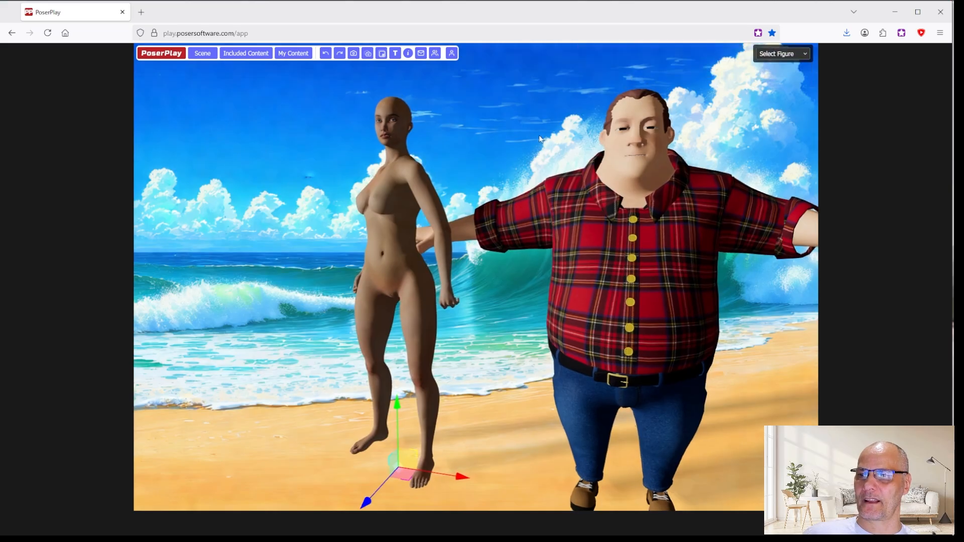
click(787, 57)
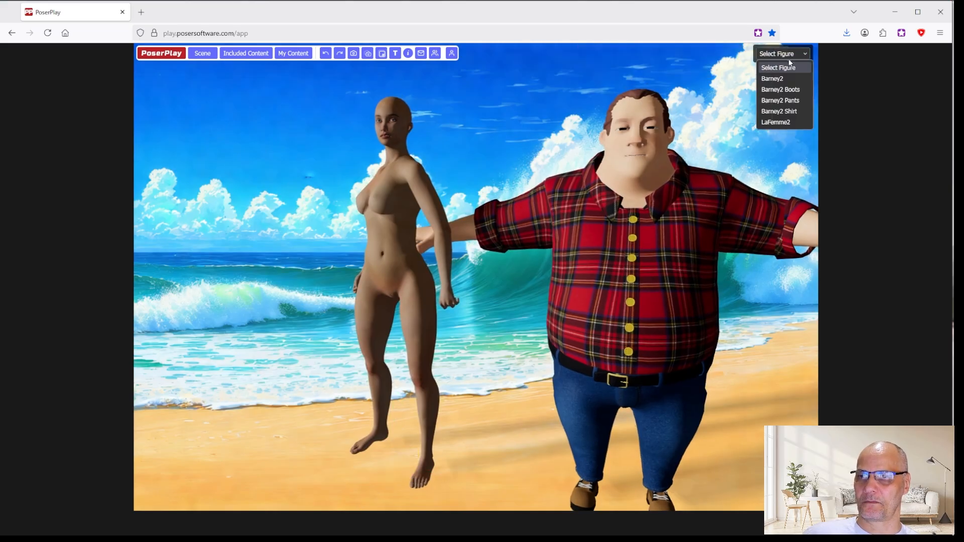
click(784, 122)
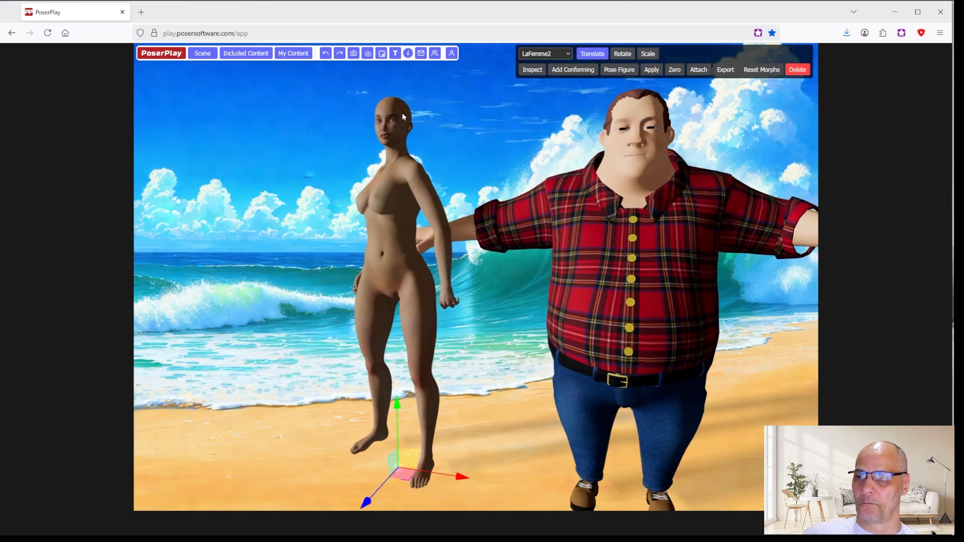
click(620, 70)
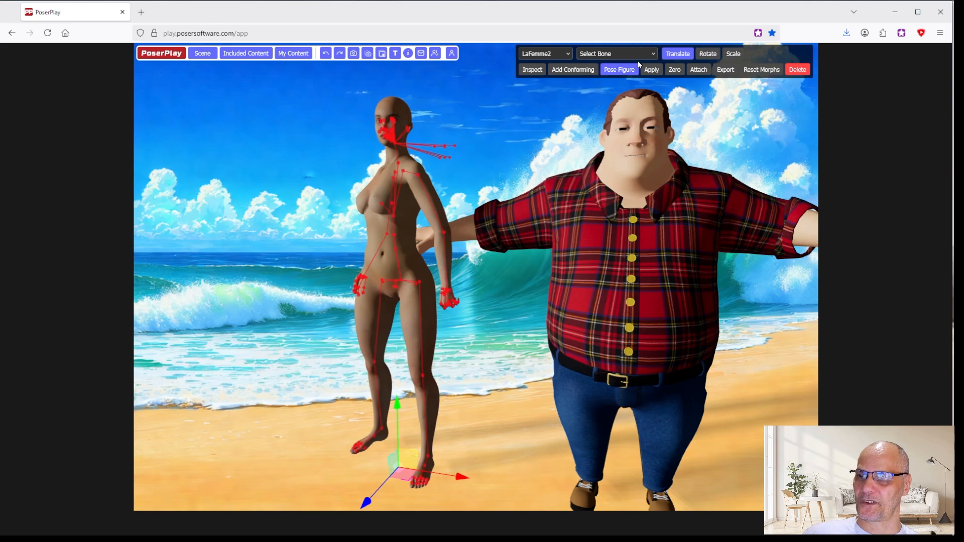
click(651, 69)
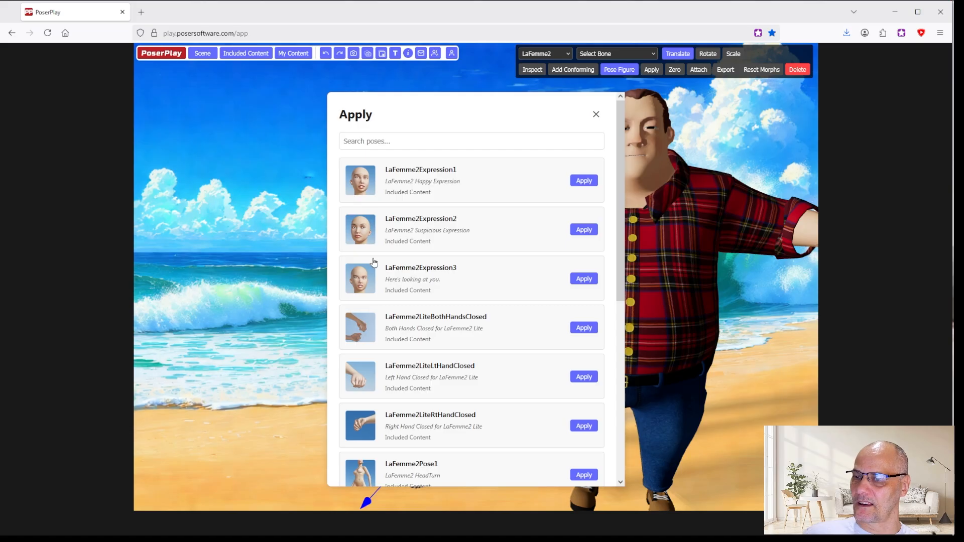
click(583, 280)
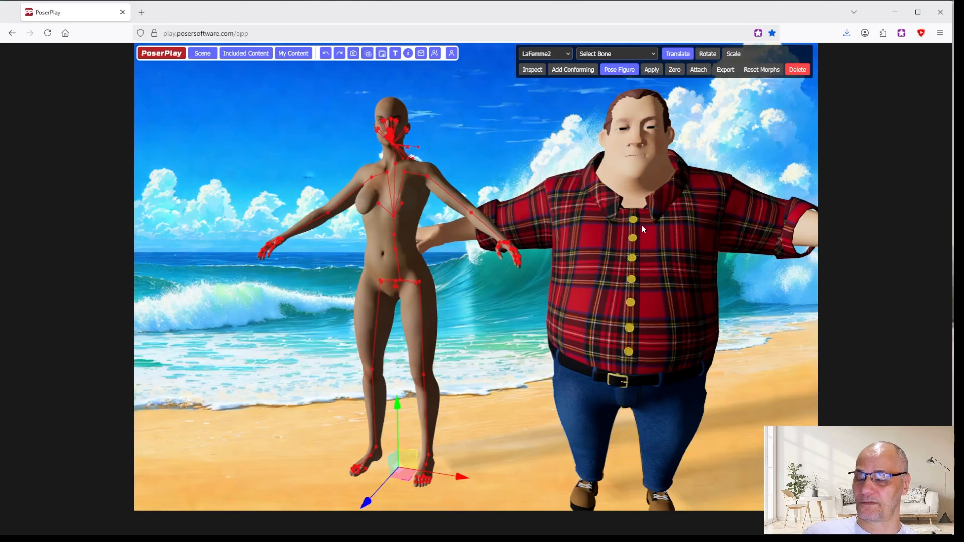
Reset the morphs of LaFemme2 and deselect the figure.
click(771, 73)
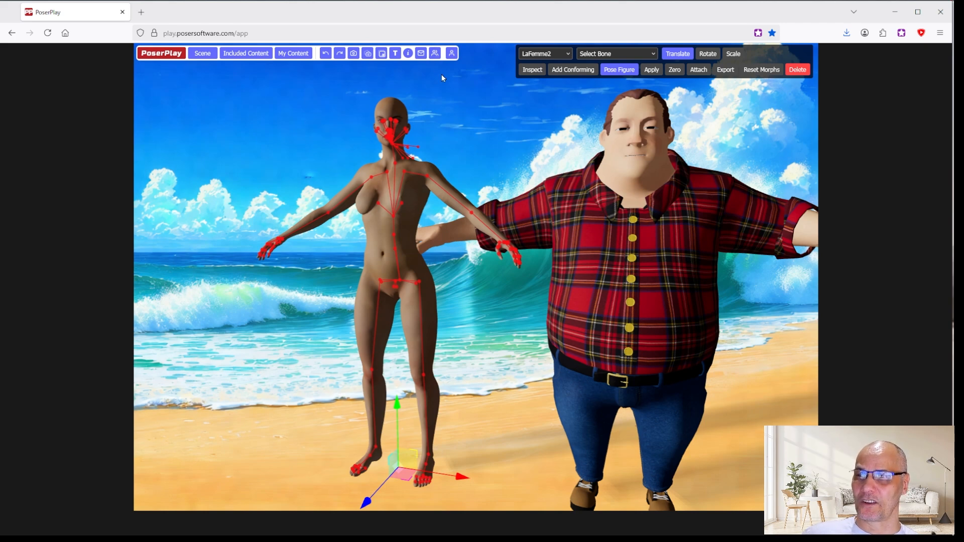
click(450, 110)
Review the saved backgrounds in My Content, close the list and select the Barney2 figure.
click(293, 53)
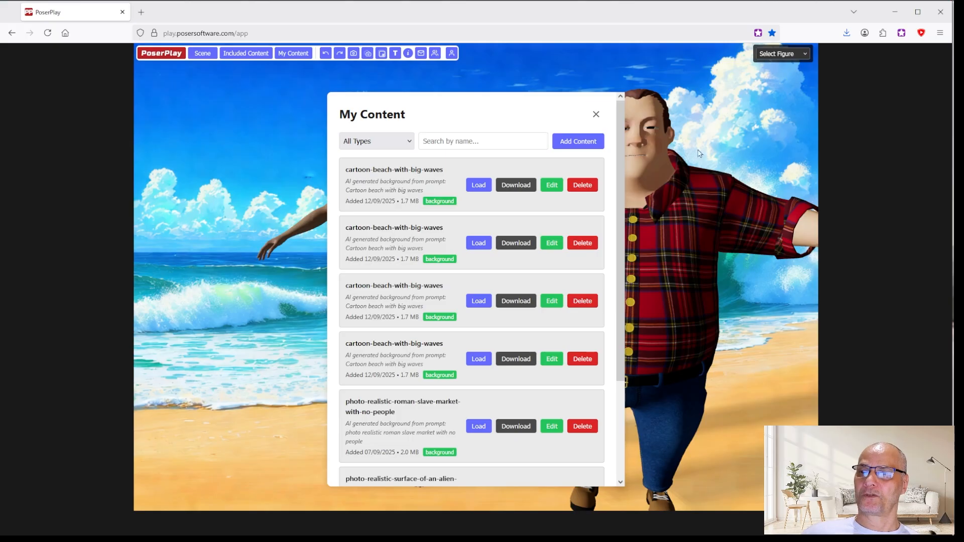
click(591, 118)
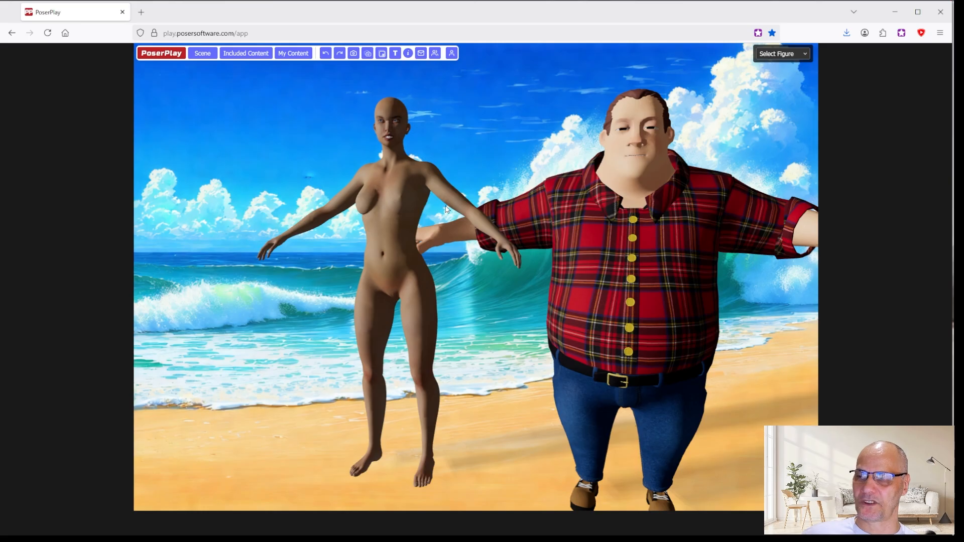
click(568, 205)
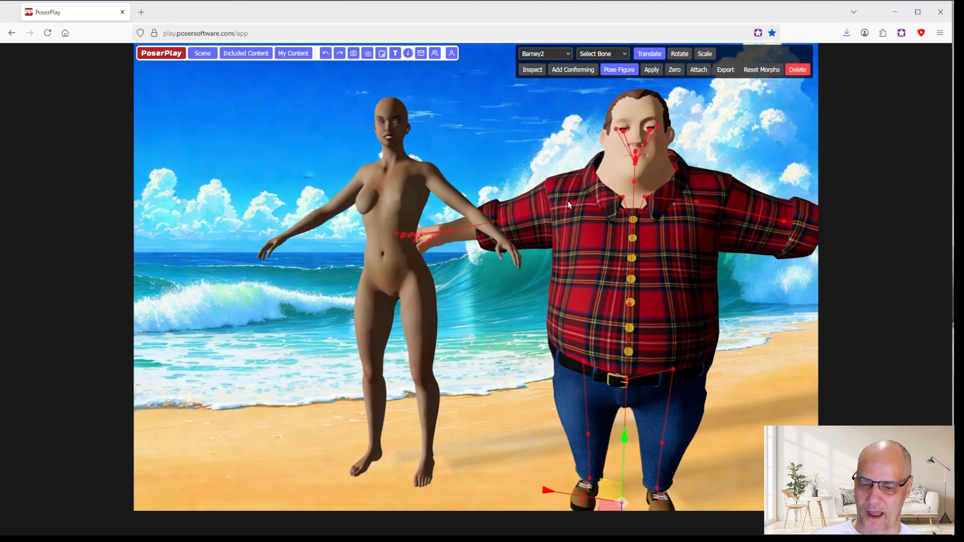
Undo the last action and select the LaFemme2 figure.
click(325, 56)
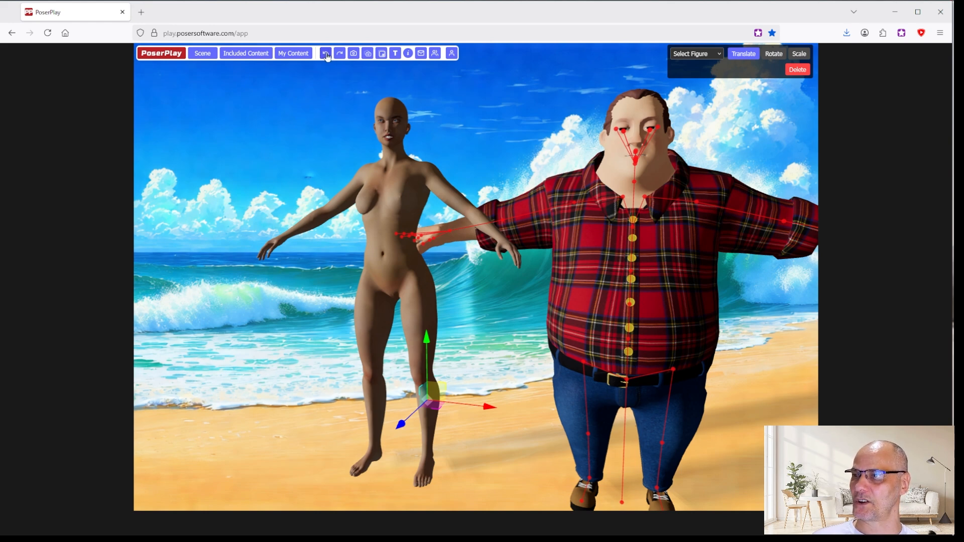
click(397, 104)
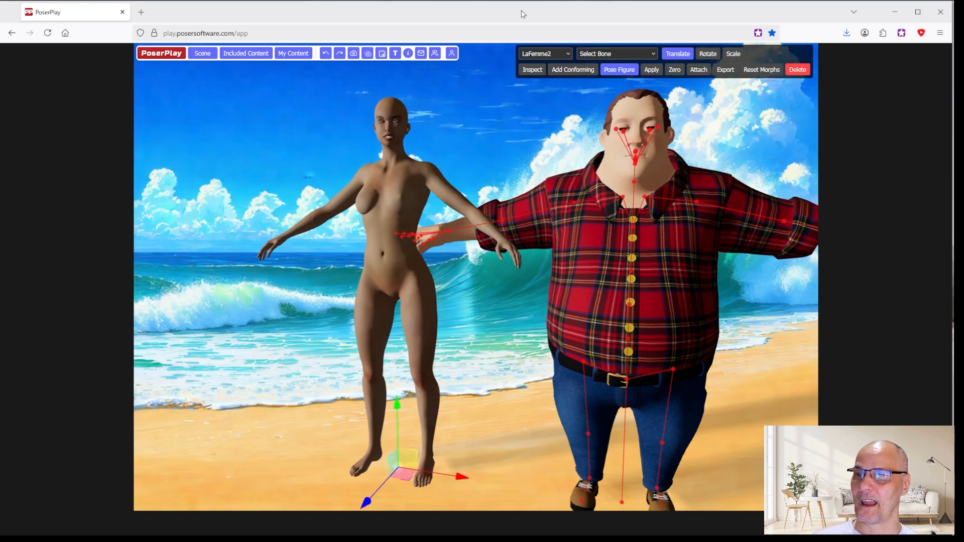
View the list of online users, look at the Site Mail message form without sending anything, and close it.
click(435, 59)
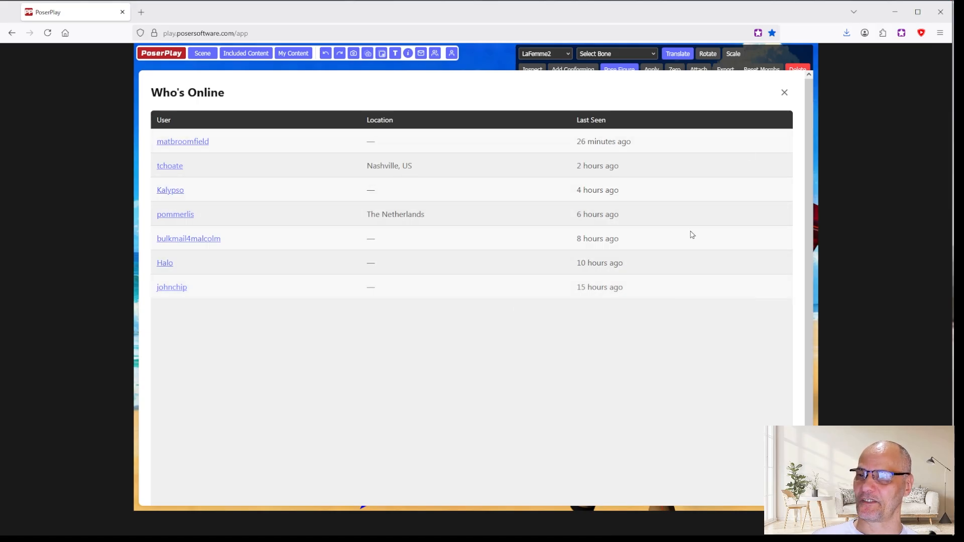
click(787, 92)
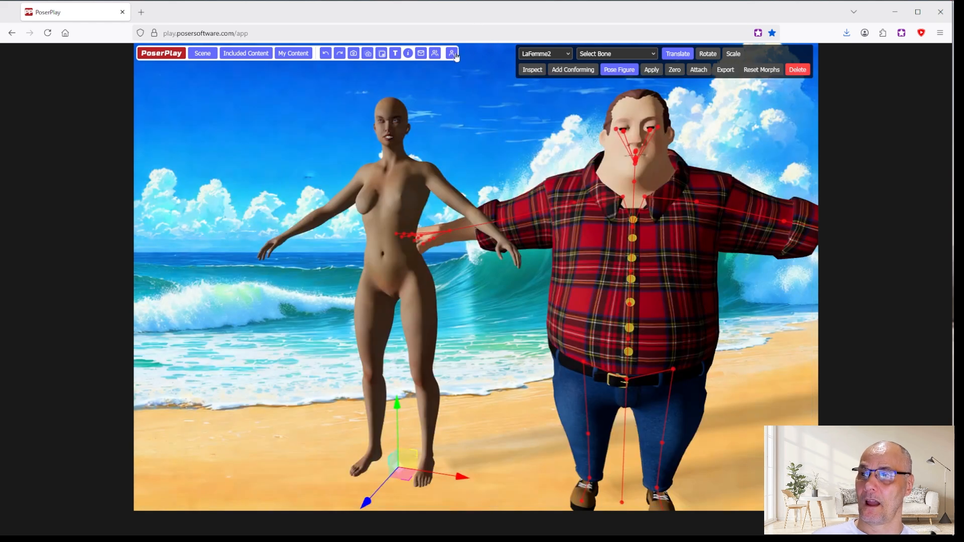
click(422, 56)
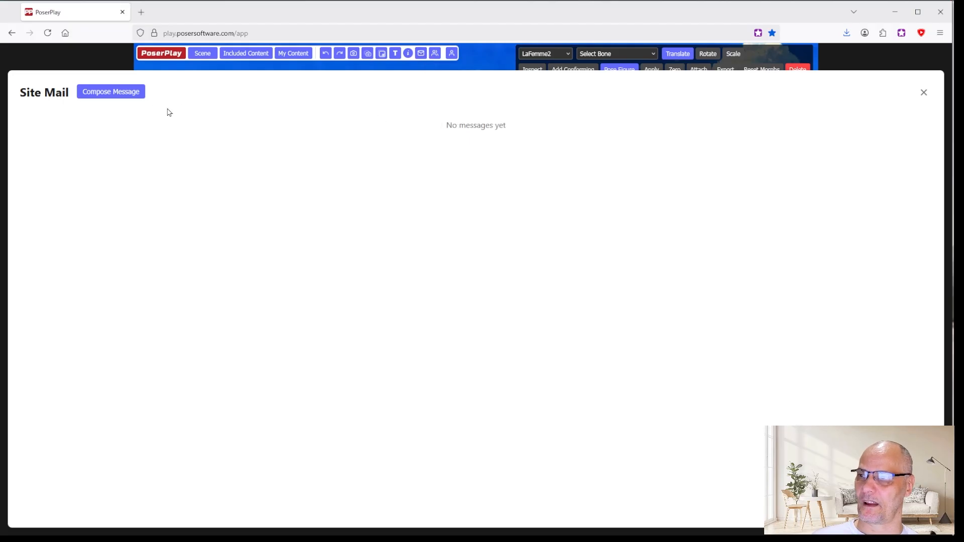
click(107, 95)
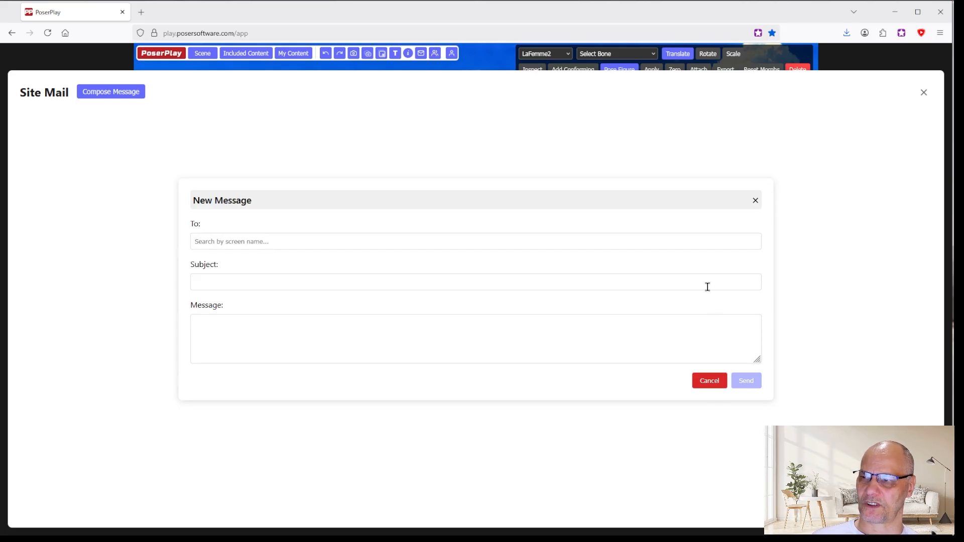
click(710, 381)
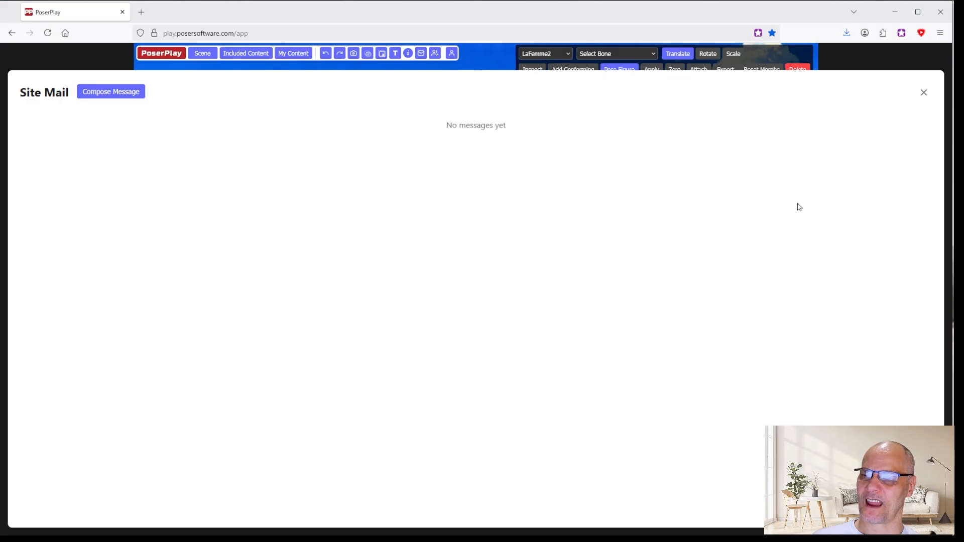
click(923, 92)
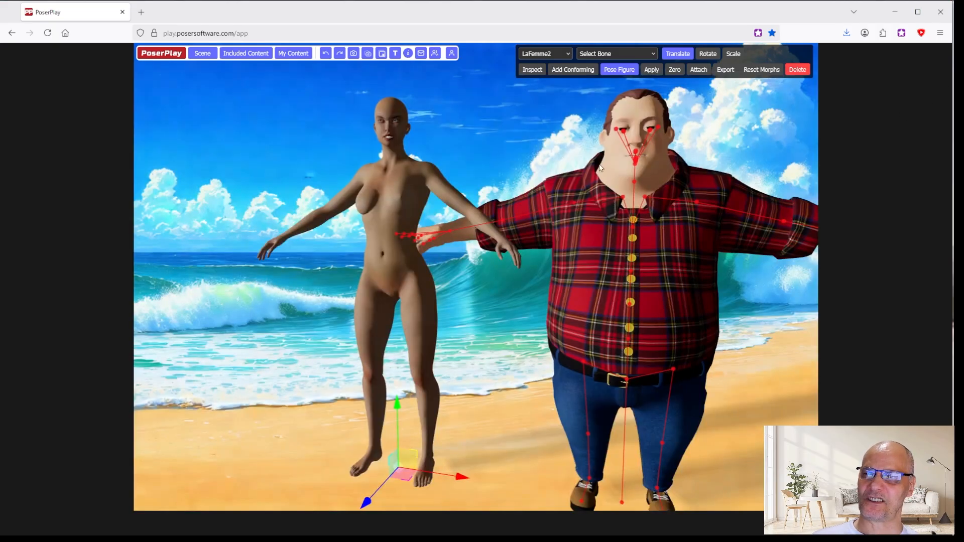
Deselect the figures and read through the About PoserPlay information, including the usage notes.
click(784, 121)
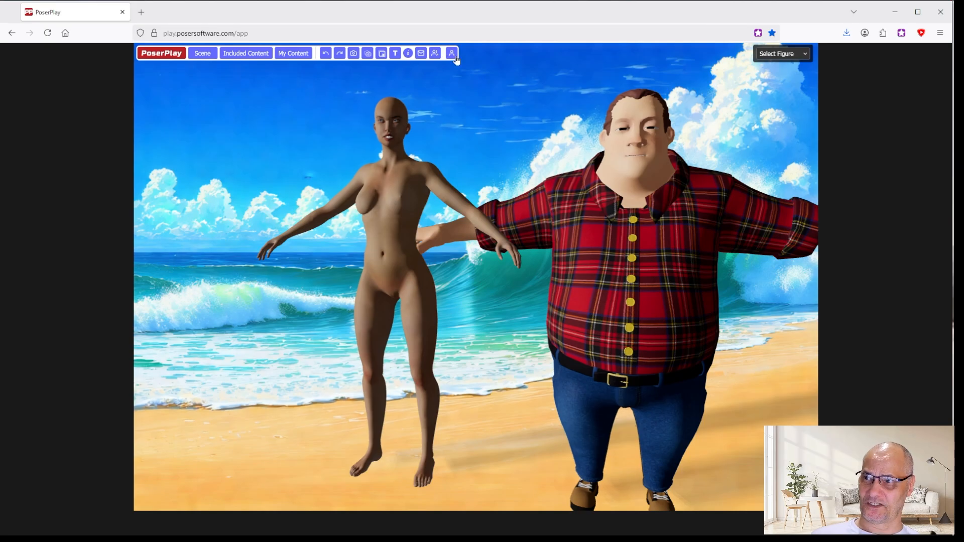
click(408, 54)
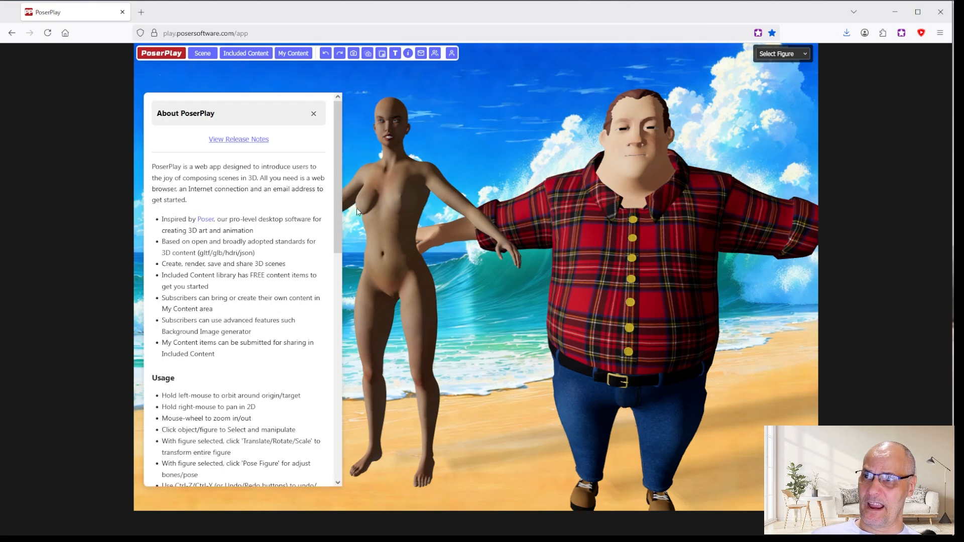
scroll(281, 261, down, 15)
scroll(291, 275, up, 12)
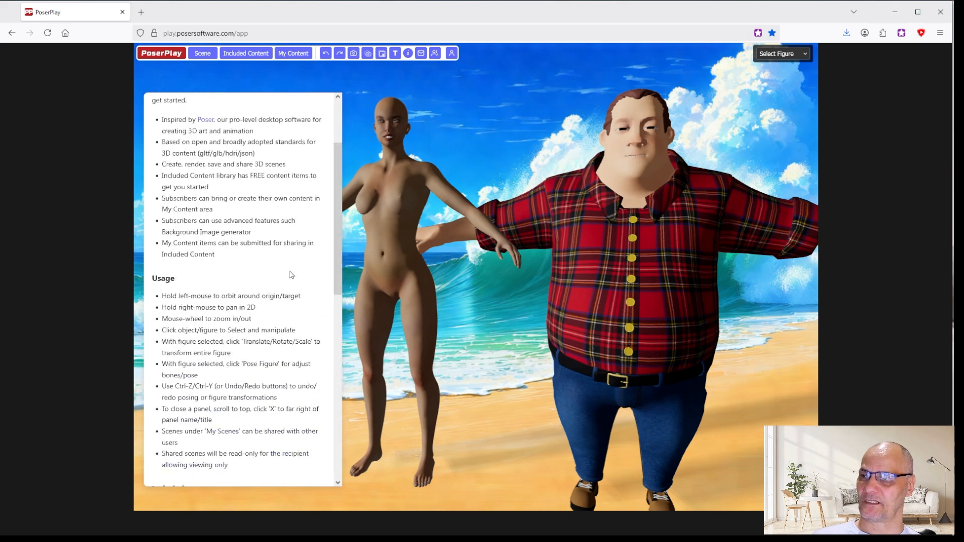
scroll(288, 266, up, 3)
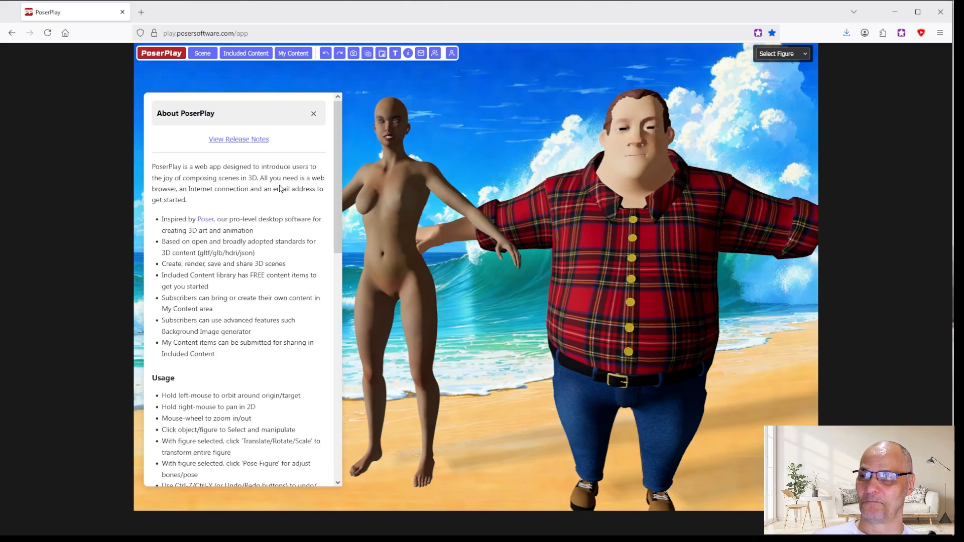
click(312, 115)
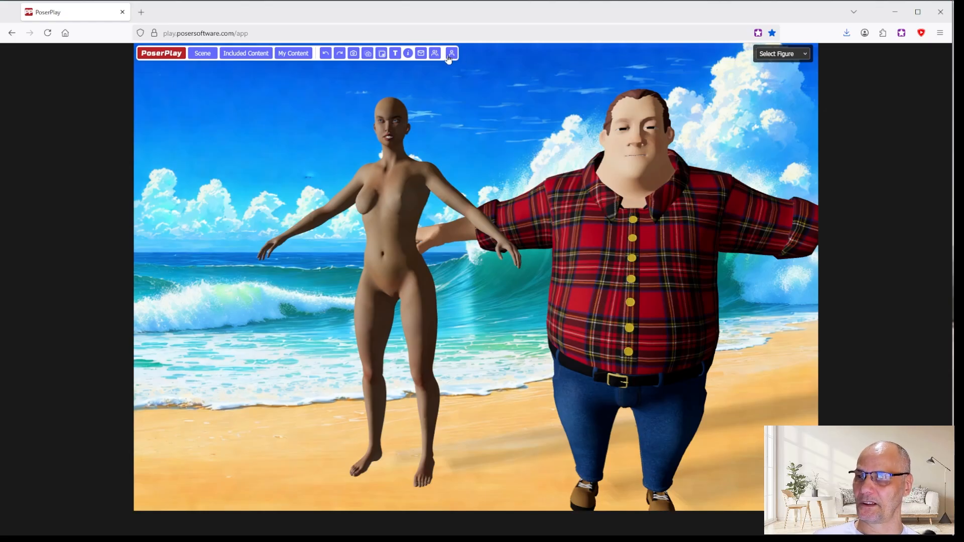
Select LaFemme2 and examine its materials and morph targets in the Model Inspector.
click(801, 54)
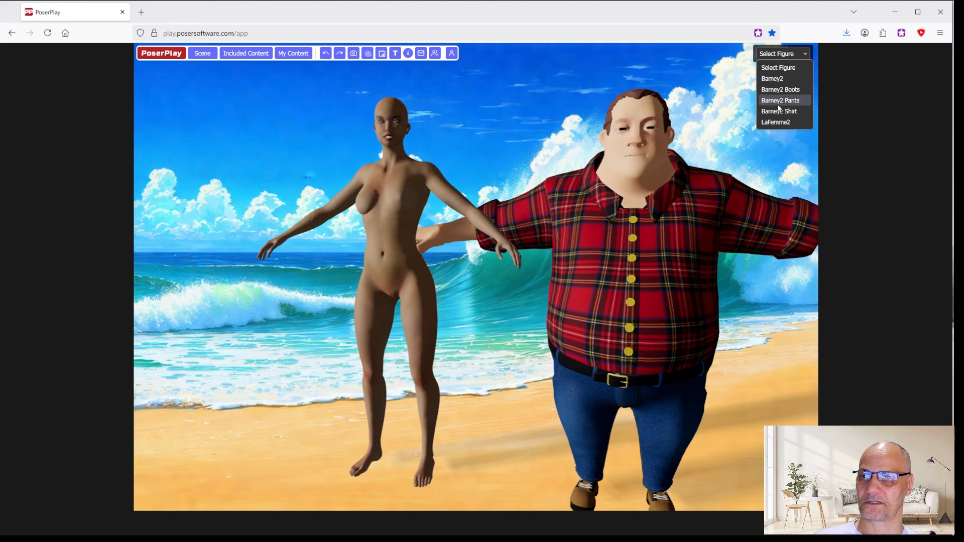
click(776, 122)
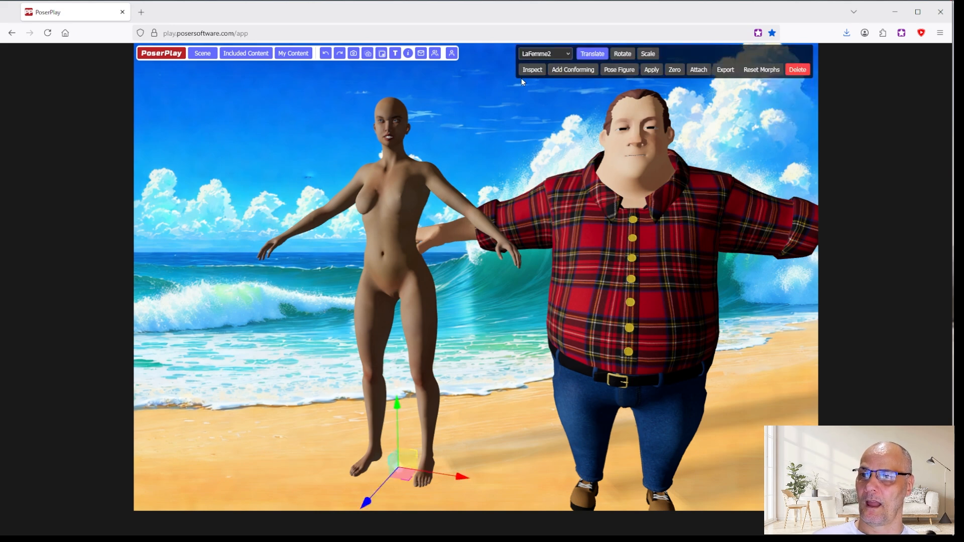
click(532, 70)
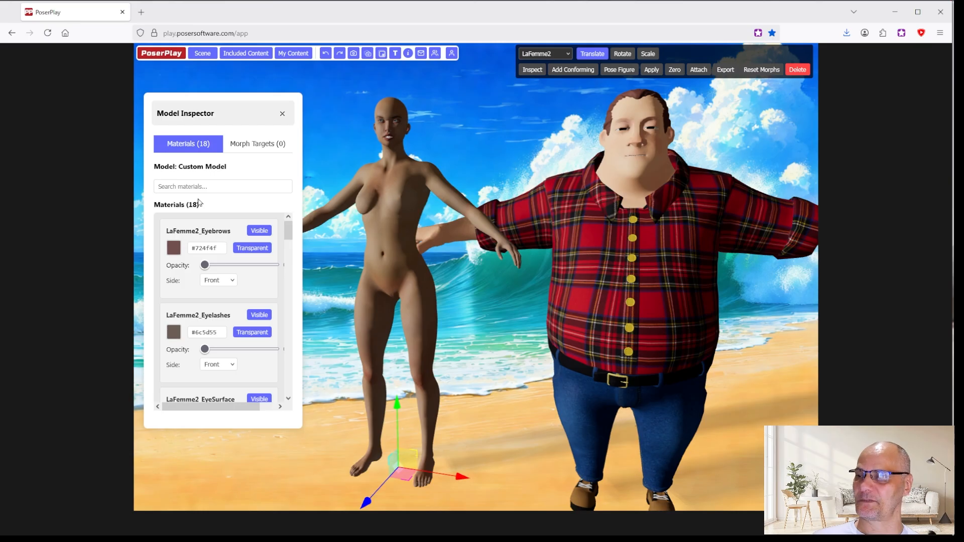
scroll(184, 321, down, 2)
scroll(185, 331, down, 5)
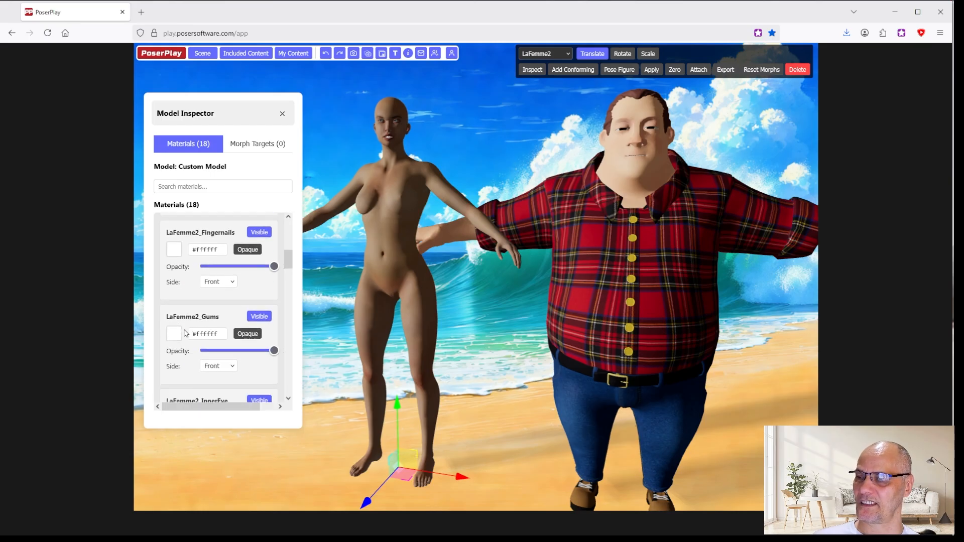
scroll(185, 332, up, 6)
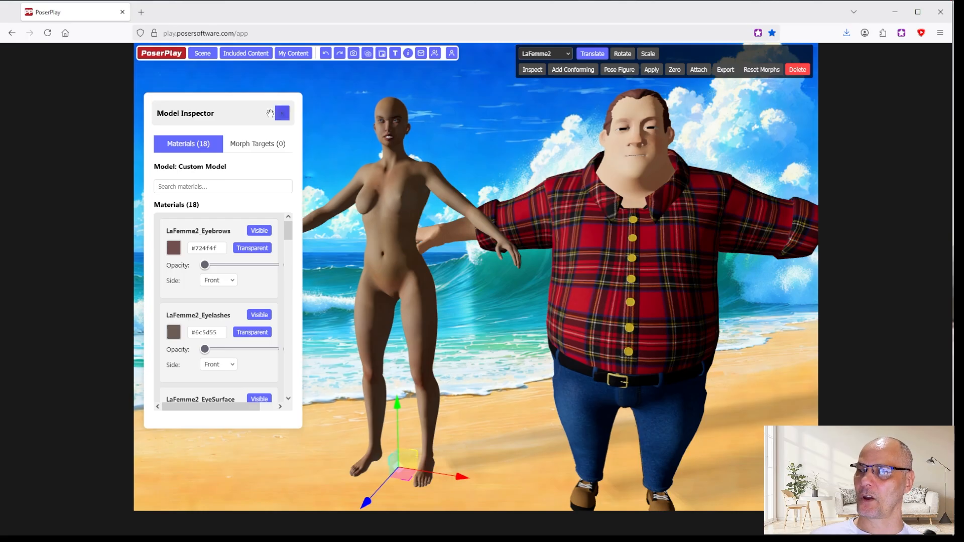
click(253, 145)
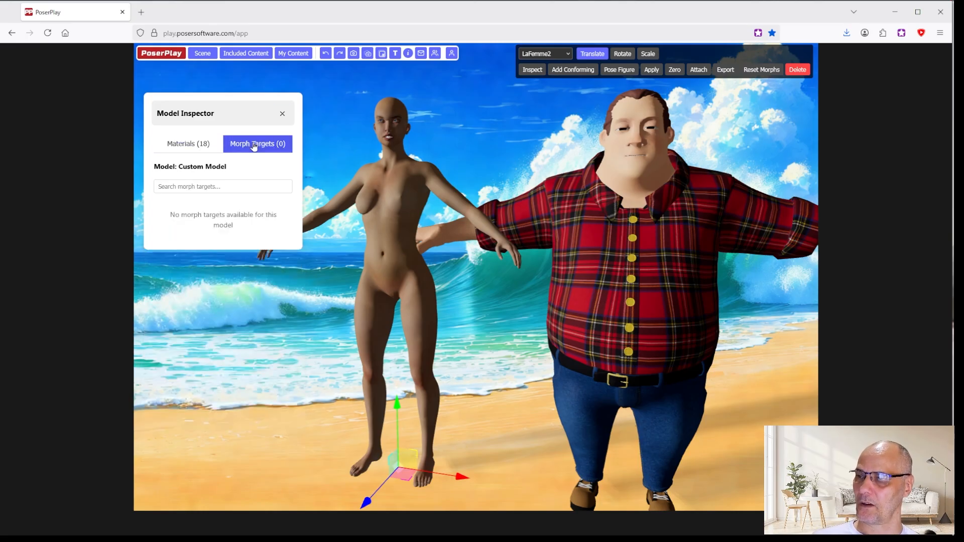
click(199, 149)
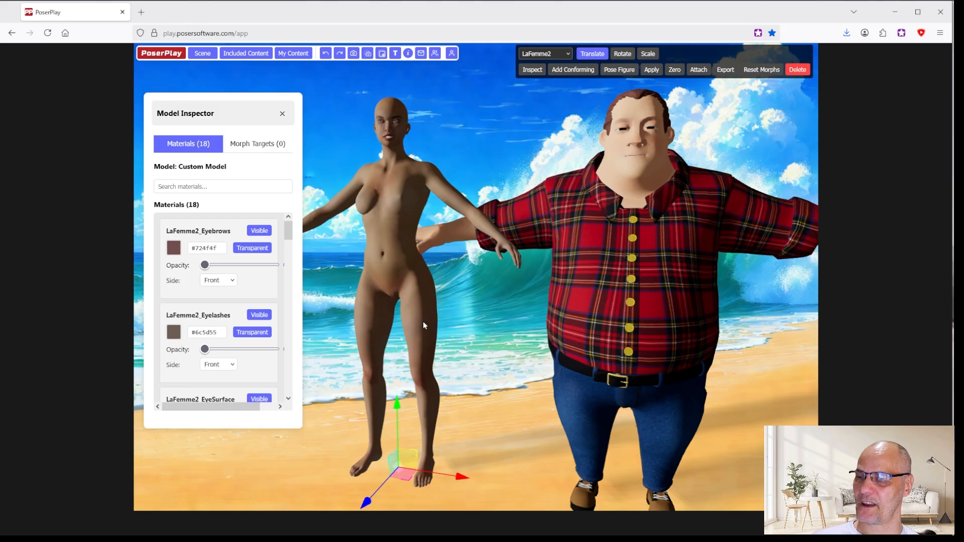
scroll(274, 328, down, 20)
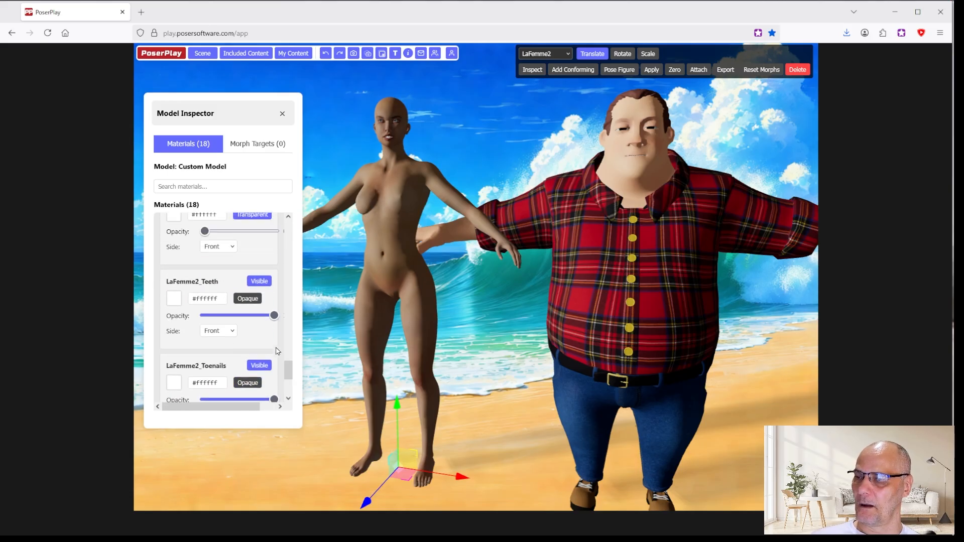
click(282, 114)
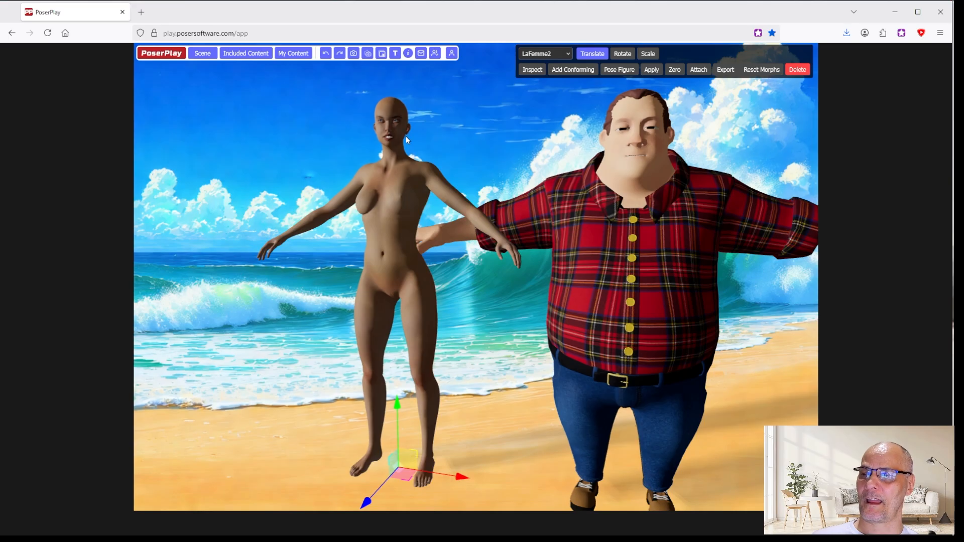
Look over the scene commands, deselect LaFemme2 and examine both figures on the beach from several angles.
scroll(419, 139, up, 2)
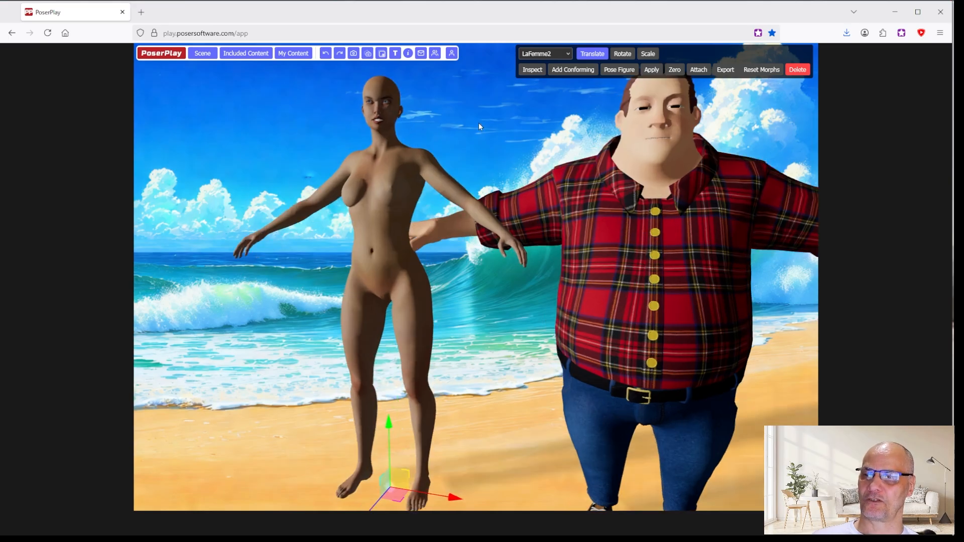
scroll(478, 125, down, 1)
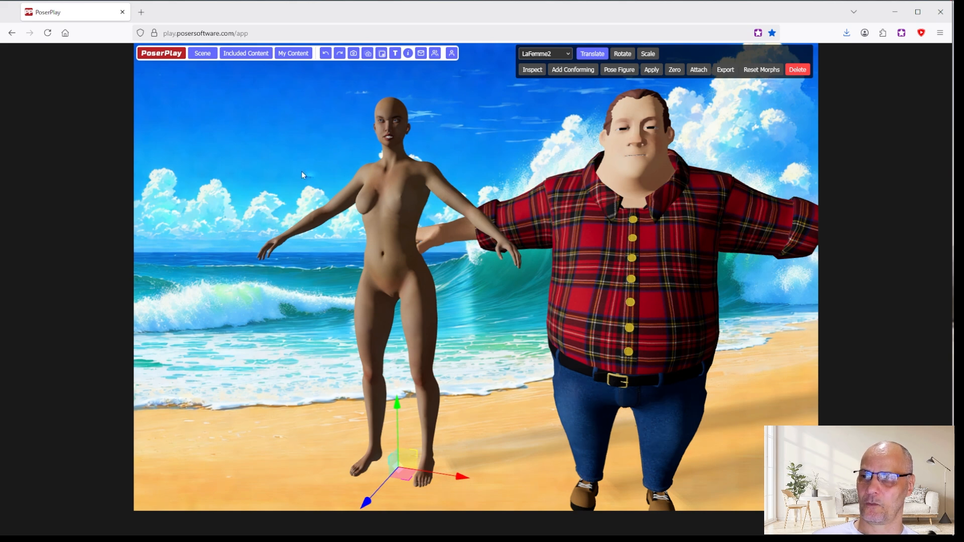
click(202, 53)
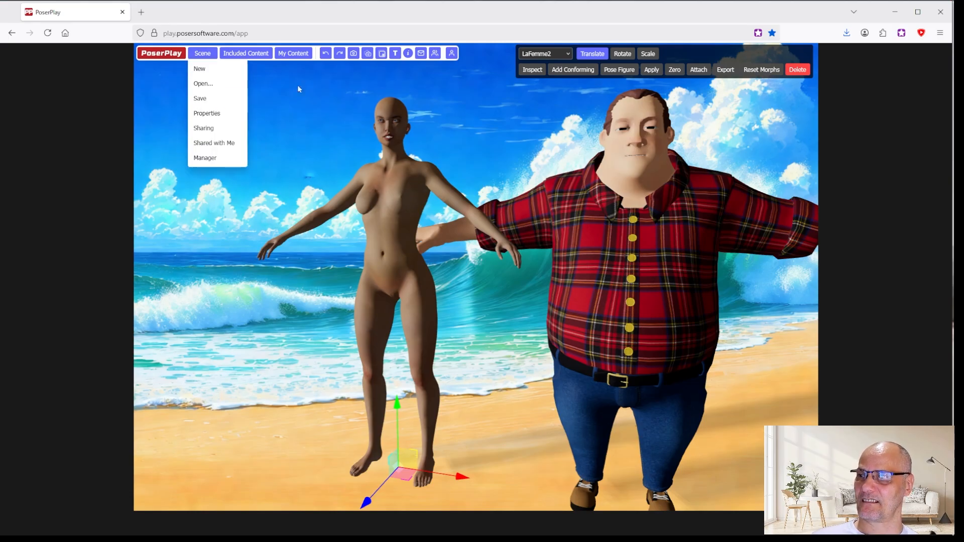
click(526, 144)
mouse_move(523, 149)
mouse_down()
mouse_move(487, 147)
mouse_move(520, 140)
mouse_move(529, 158)
mouse_move(528, 141)
mouse_move(505, 135)
mouse_move(526, 150)
mouse_up()
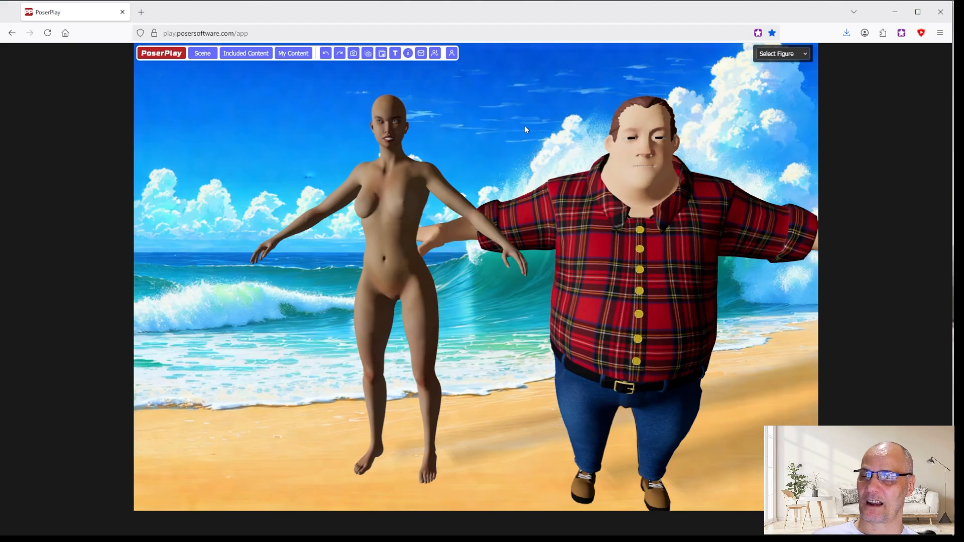
drag(527, 123, 513, 118)
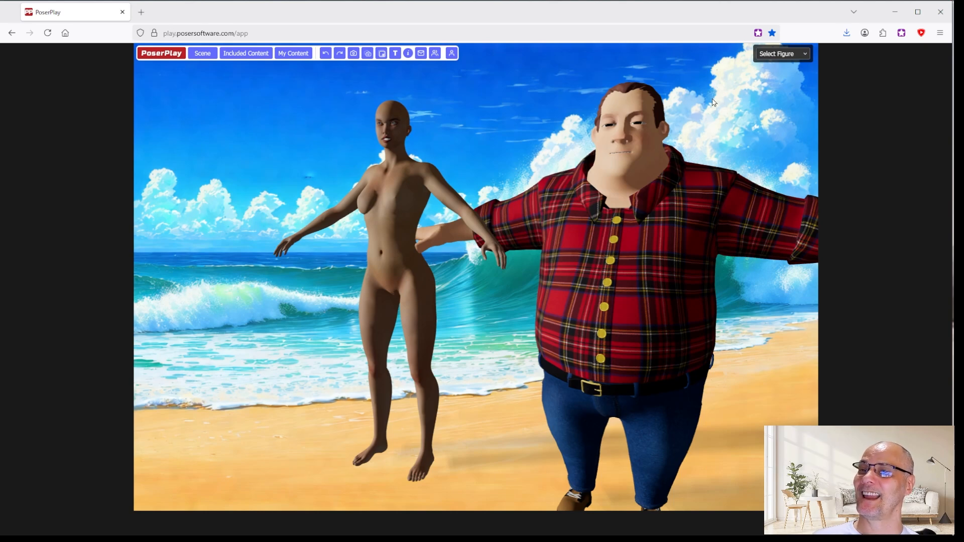
drag(723, 129, 774, 132)
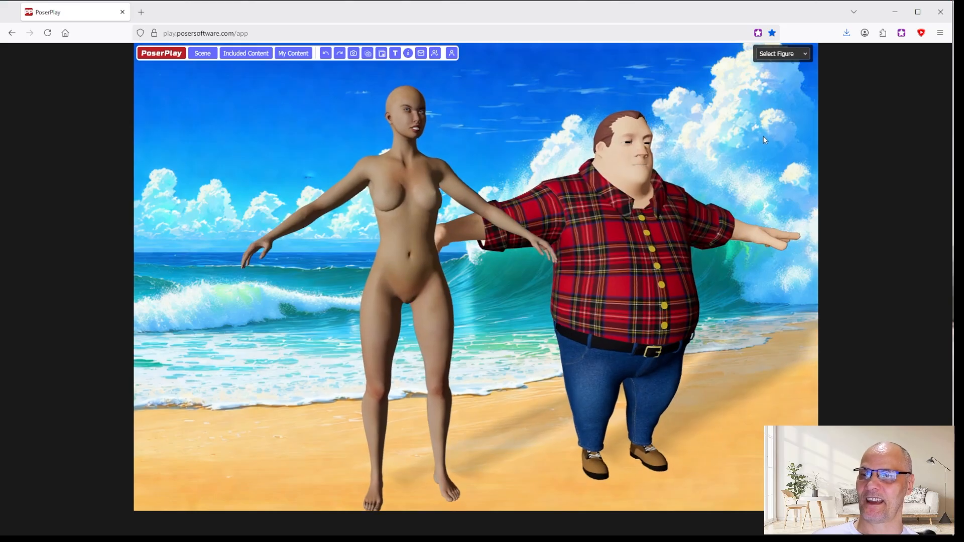
drag(723, 152, 681, 147)
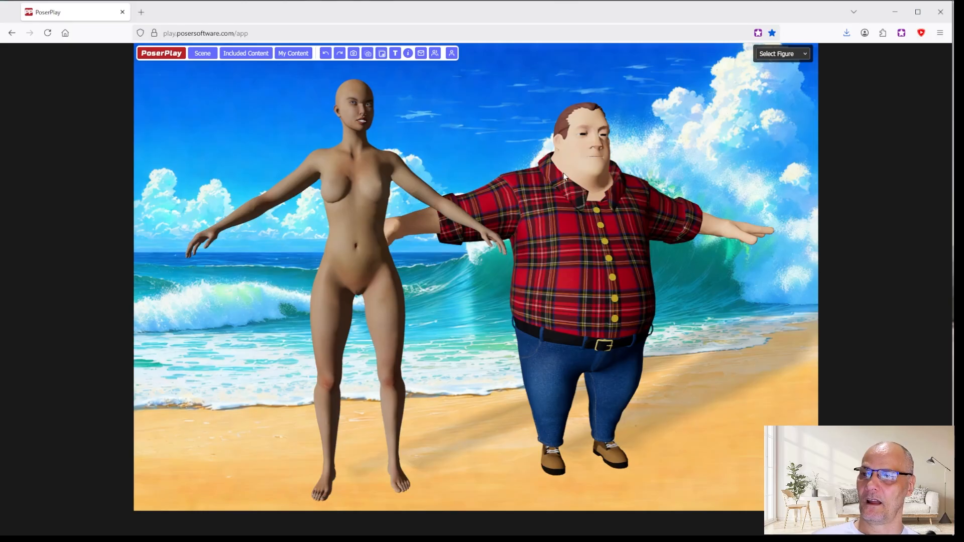
mouse_move(763, 147)
mouse_down()
mouse_move(726, 154)
mouse_move(723, 145)
mouse_move(768, 143)
mouse_move(766, 154)
mouse_up()
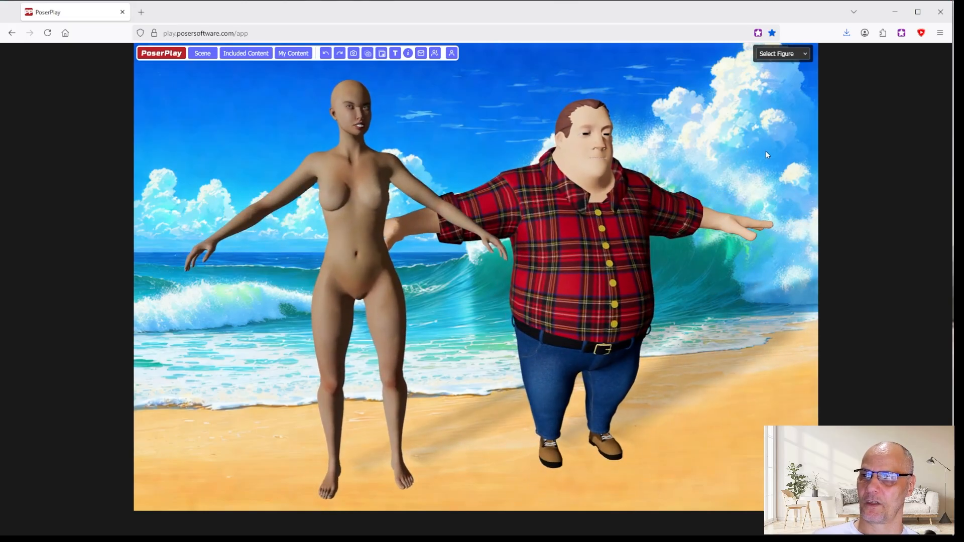